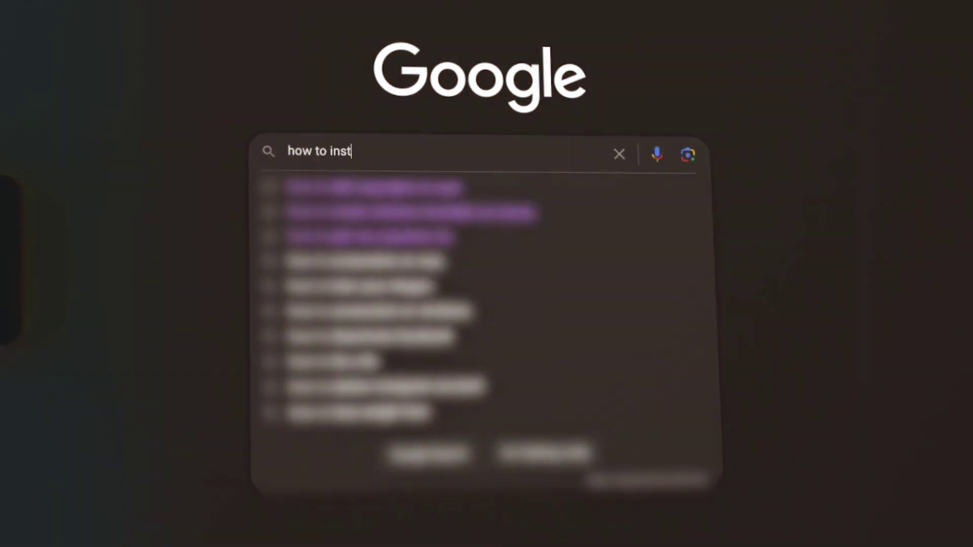
Step: Search Google for 'how to install ga4 properly'
{"action": "type", "text": "all ga4 properl"}
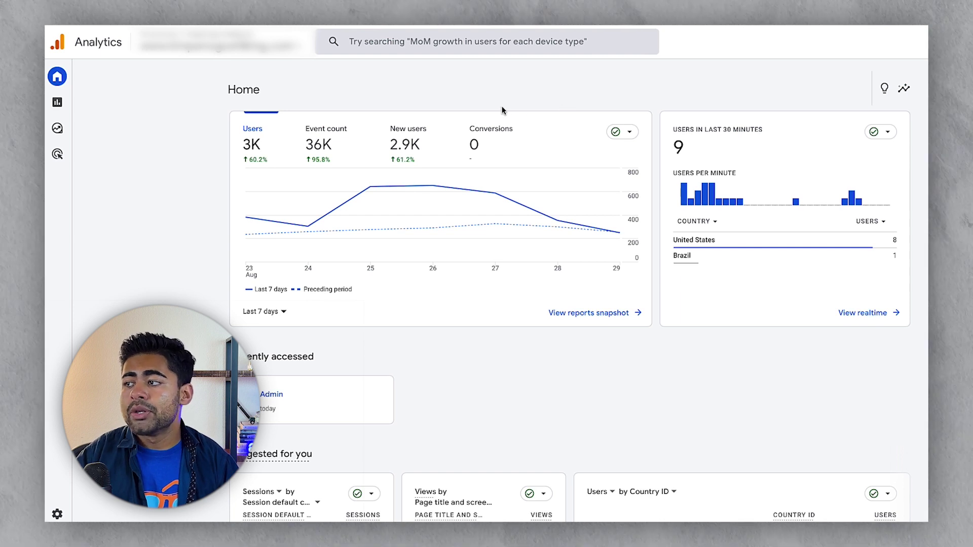
Step: Open the account and property picker, then go to the GA4 Admin settings
{"action": "left_click", "coordinate": [218, 41]}
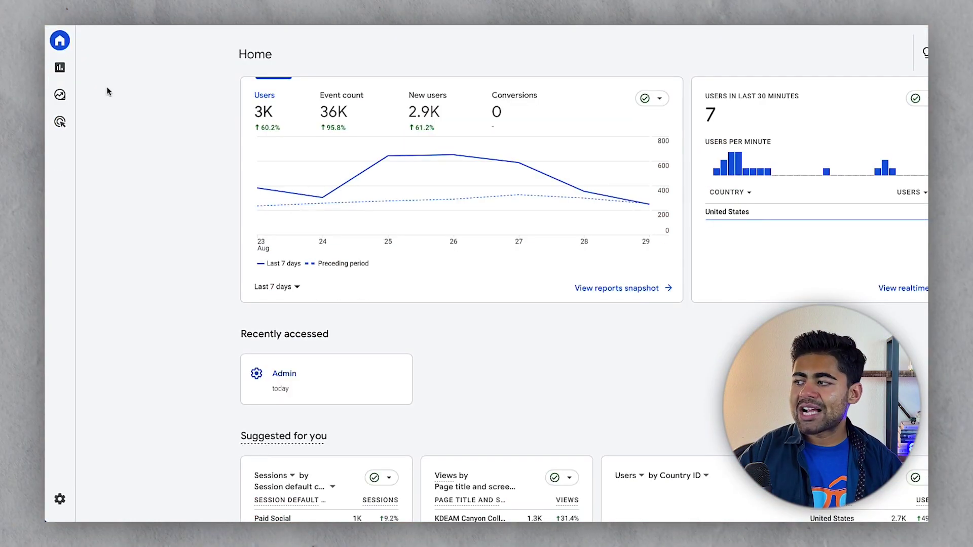
{"action": "mouse_move", "coordinate": [81, 78]}
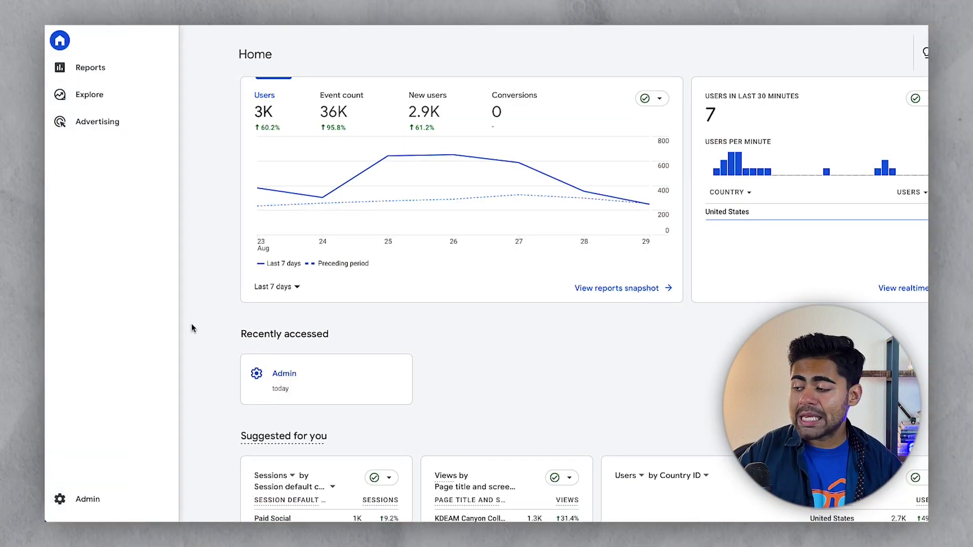
{"action": "scroll", "coordinate": [191, 330], "scroll_direction": "down", "scroll_amount": 1}
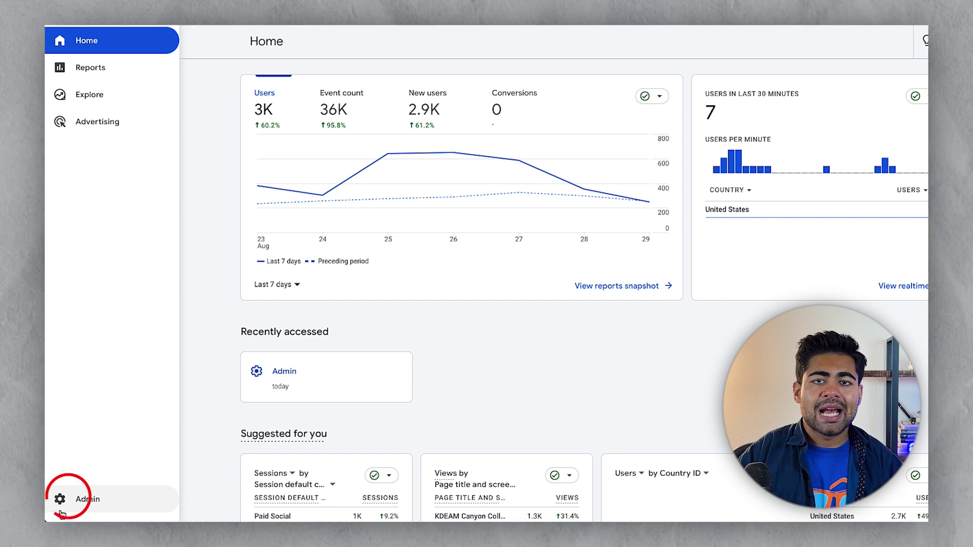
{"action": "left_click", "coordinate": [62, 505]}
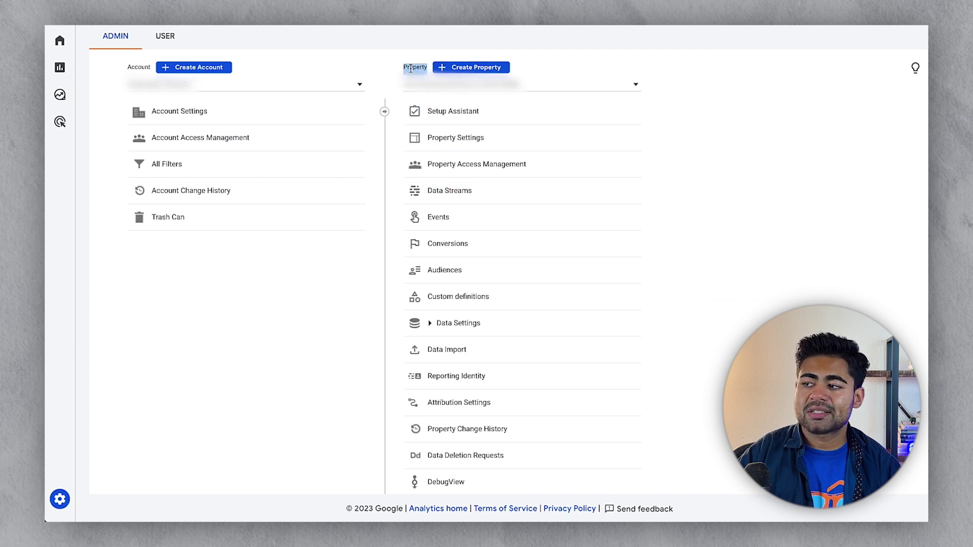
Step: Start a new property, checking the country and keeping Los Angeles Time as the time zone
{"action": "left_click", "coordinate": [453, 71]}
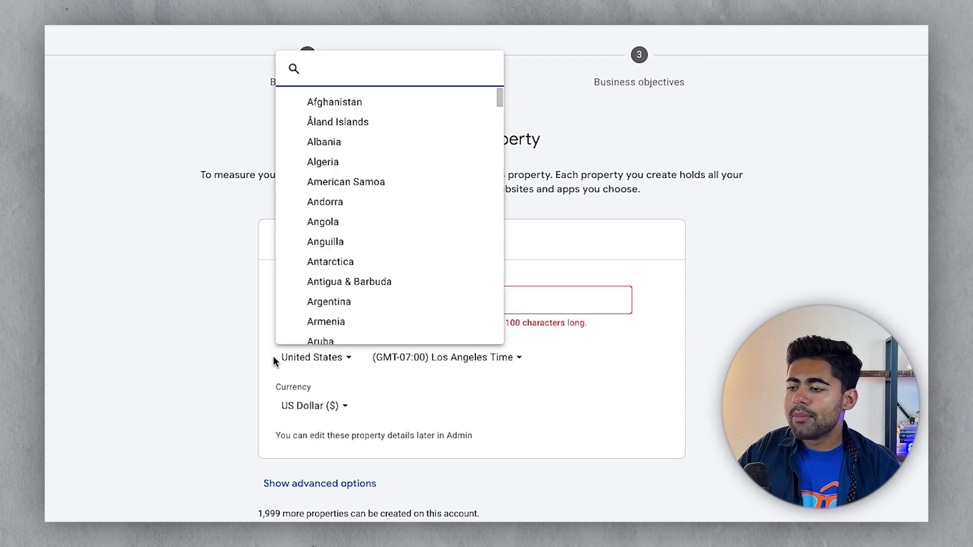
{"action": "left_click", "coordinate": [348, 397]}
{"action": "left_click", "coordinate": [422, 358]}
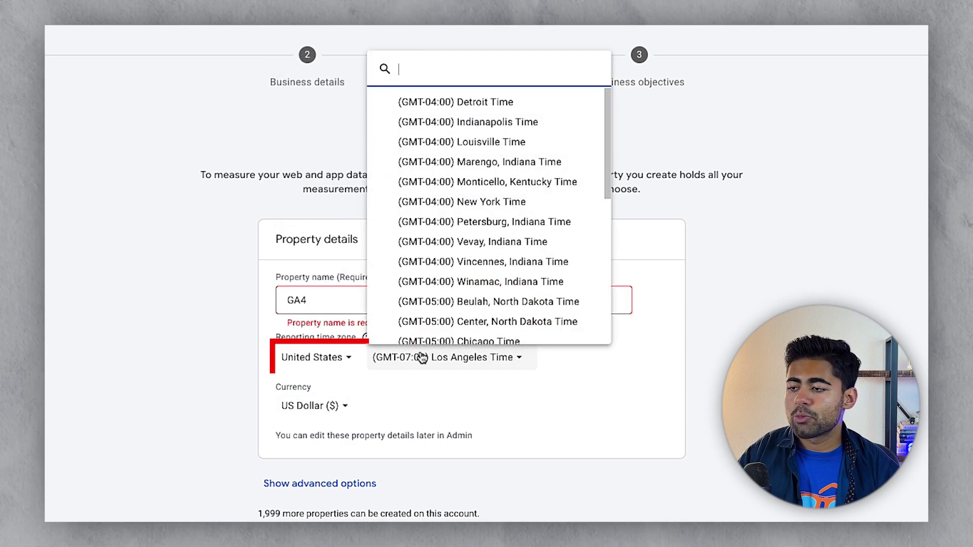
{"action": "left_click", "coordinate": [443, 392]}
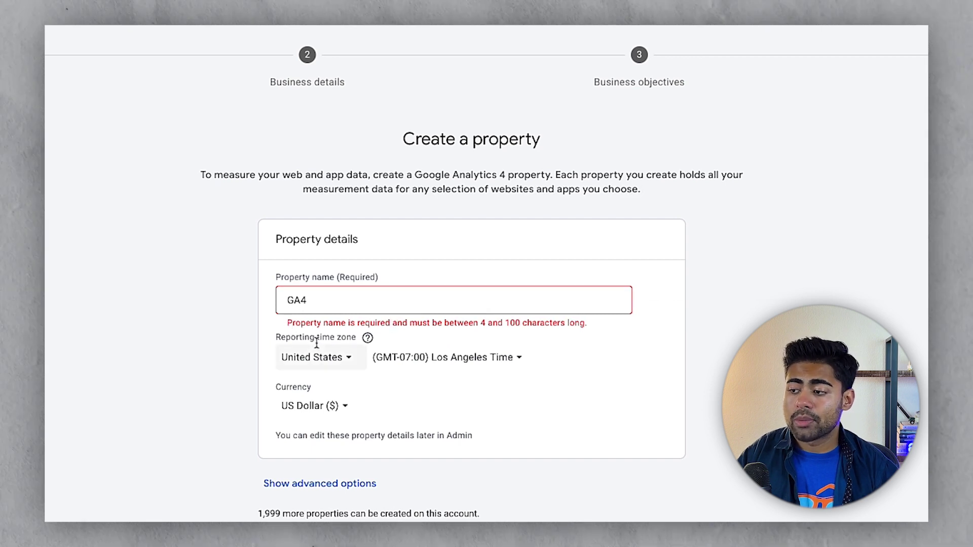
Step: Name the property 'TH GA4' and review the advanced property options
{"action": "left_click", "coordinate": [288, 302]}
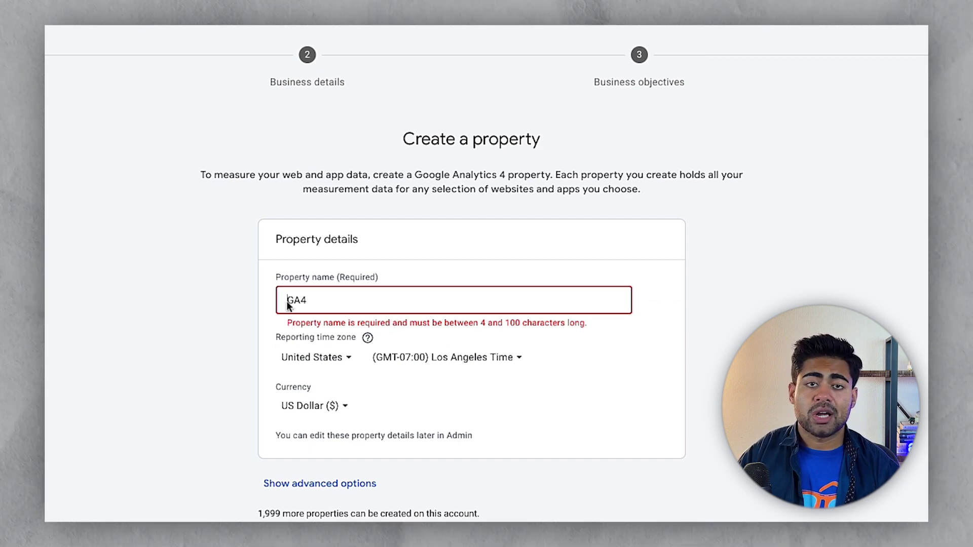
{"action": "type", "text": "TK "}
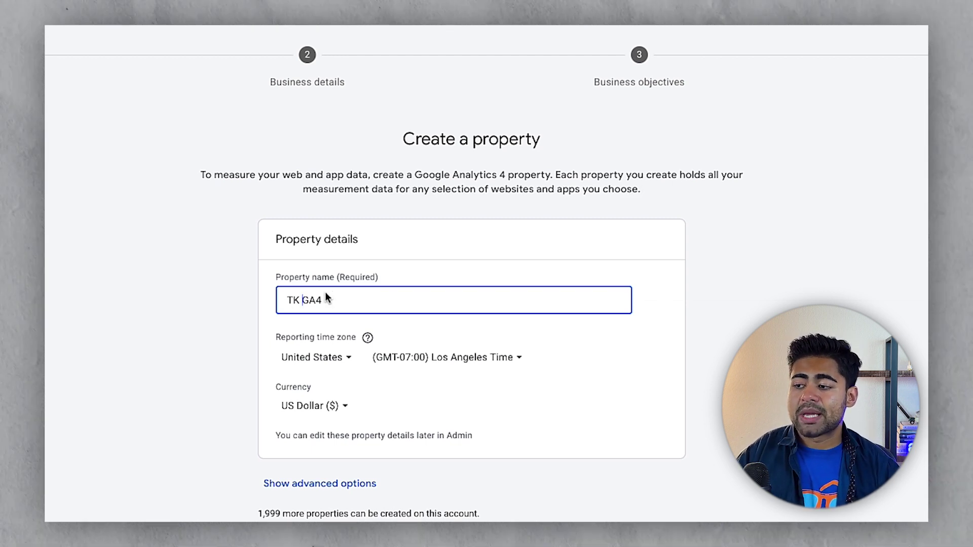
{"action": "type", "text": "H"}
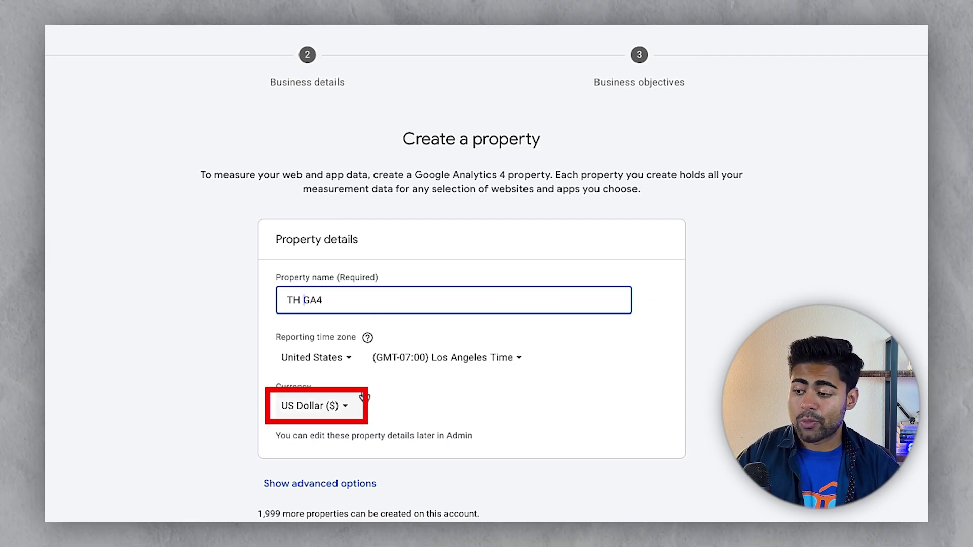
{"action": "left_click", "coordinate": [365, 487]}
{"action": "scroll", "coordinate": [332, 415], "scroll_direction": "down", "scroll_amount": 2}
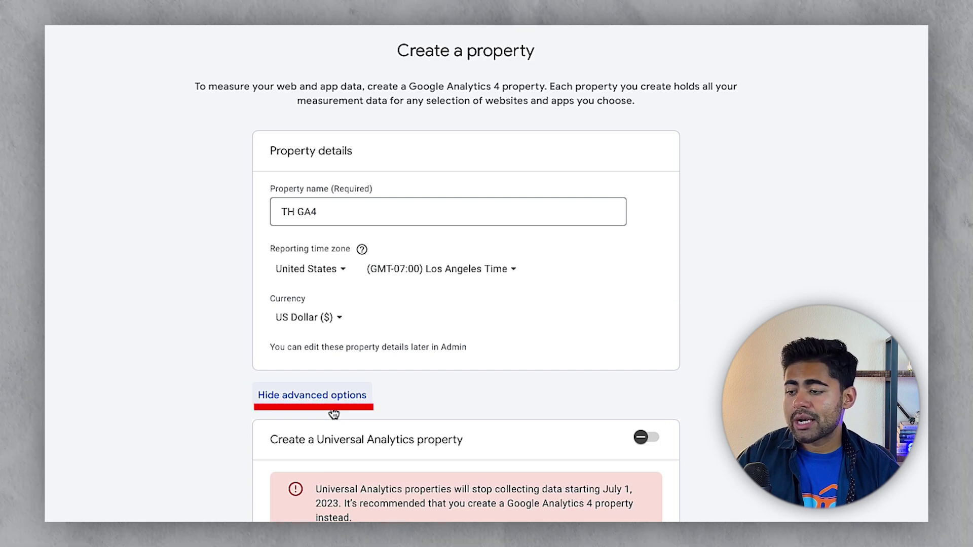
{"action": "left_click", "coordinate": [334, 413]}
{"action": "scroll", "coordinate": [290, 456], "scroll_direction": "down", "scroll_amount": 2}
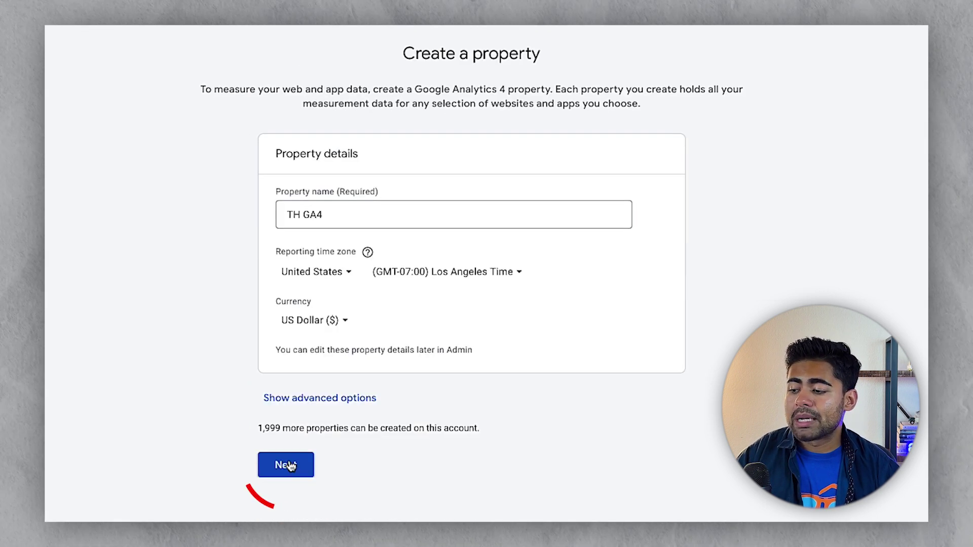
Step: Continue to business details and choose Shopping from the industry category list
{"action": "left_click", "coordinate": [286, 465]}
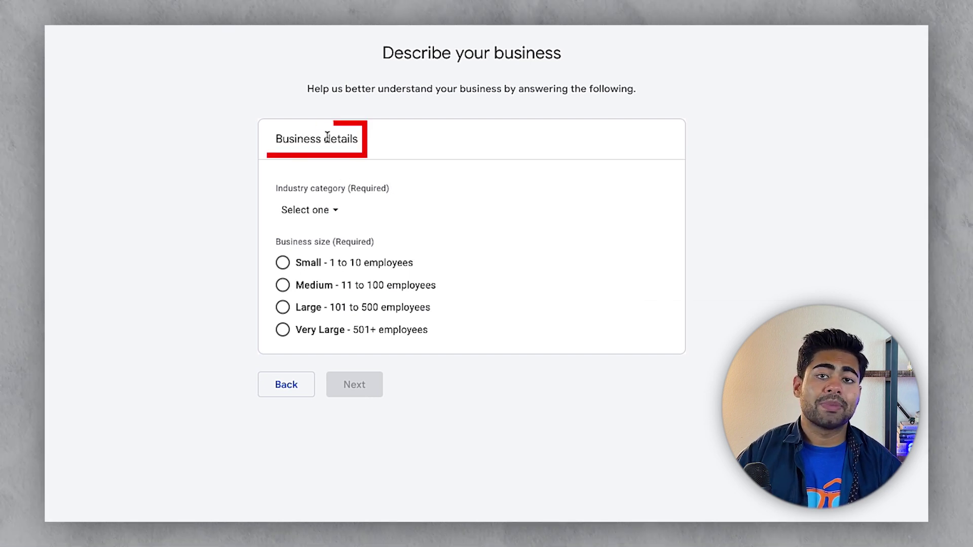
{"action": "left_click", "coordinate": [321, 223]}
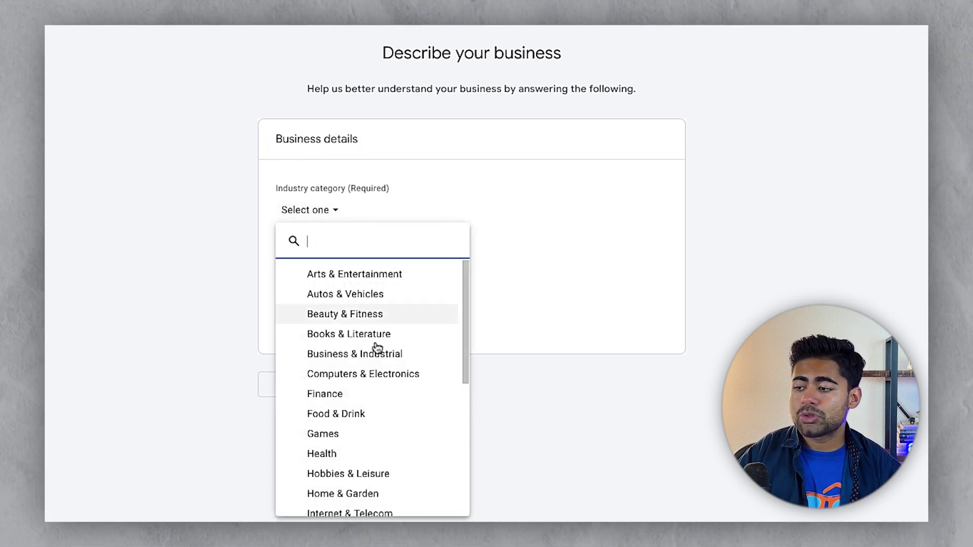
{"action": "scroll", "coordinate": [365, 354], "scroll_direction": "down", "scroll_amount": 6}
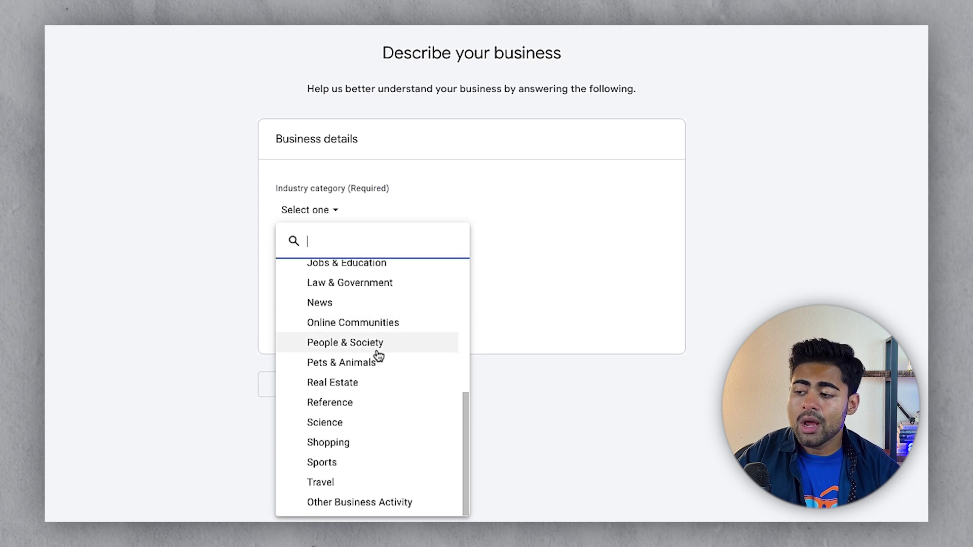
{"action": "scroll", "coordinate": [334, 468], "scroll_direction": "up", "scroll_amount": 1}
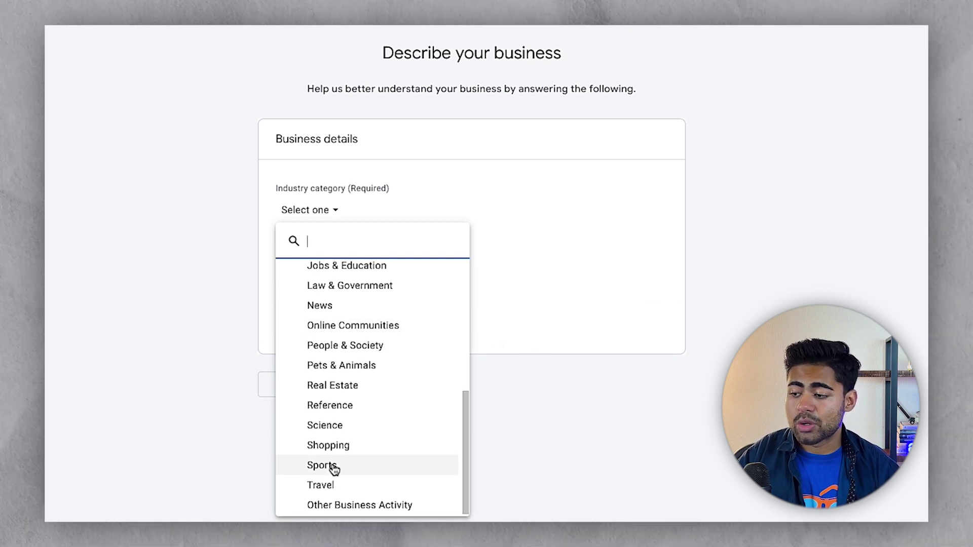
{"action": "scroll", "coordinate": [378, 465], "scroll_direction": "up", "scroll_amount": 5}
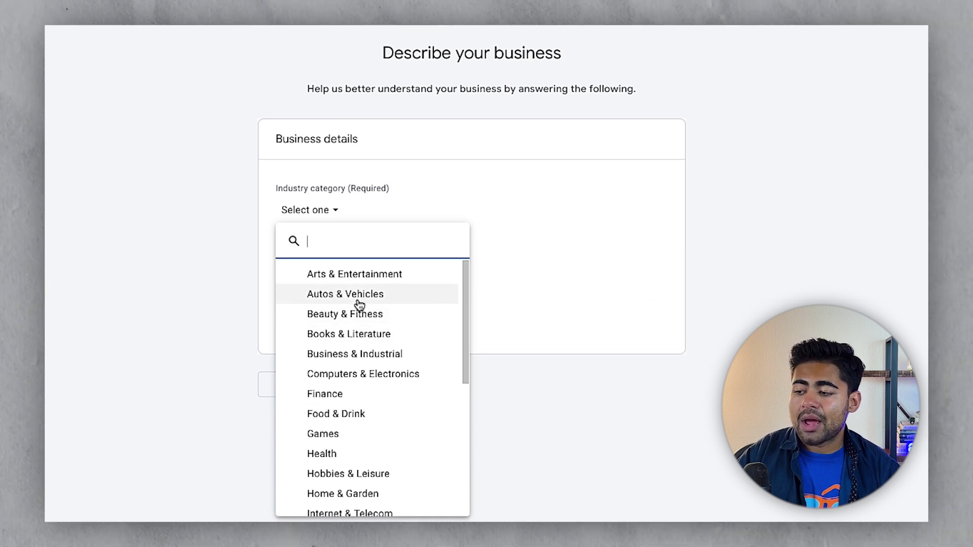
{"action": "scroll", "coordinate": [421, 412], "scroll_direction": "down", "scroll_amount": 1}
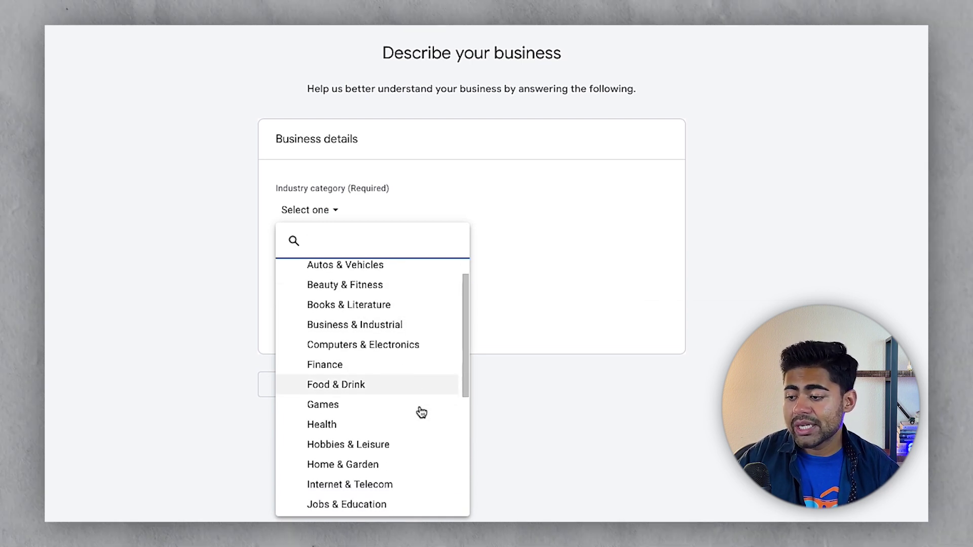
{"action": "scroll", "coordinate": [421, 412], "scroll_direction": "down", "scroll_amount": 3}
{"action": "scroll", "coordinate": [420, 415], "scroll_direction": "down", "scroll_amount": 1}
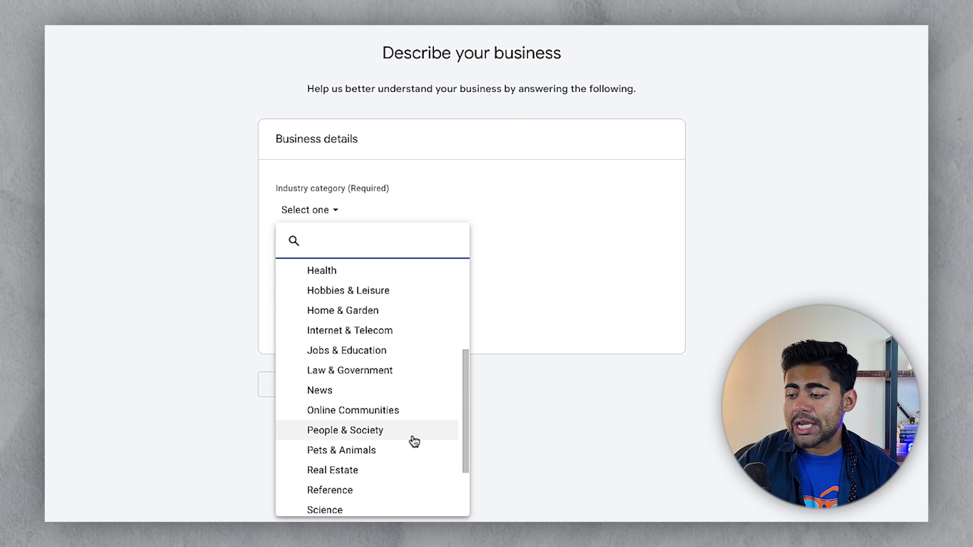
{"action": "scroll", "coordinate": [414, 441], "scroll_direction": "down", "scroll_amount": 1}
{"action": "scroll", "coordinate": [413, 440], "scroll_direction": "down", "scroll_amount": 3}
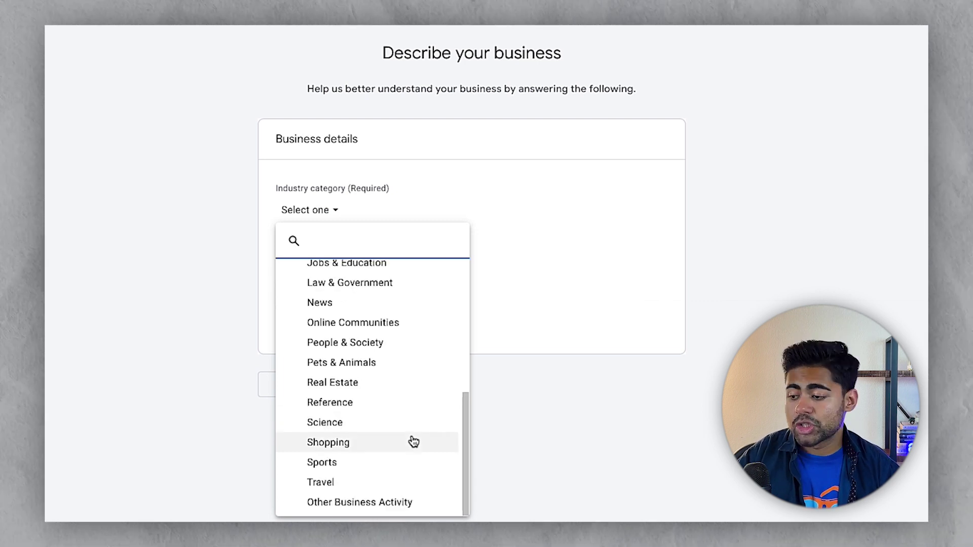
{"action": "left_click", "coordinate": [389, 442]}
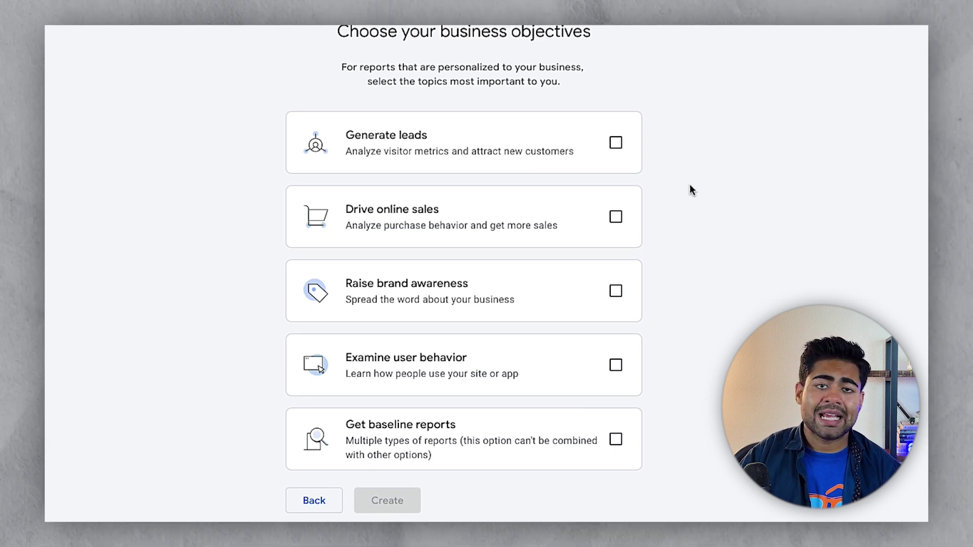
Step: Pick Drive online sales as the objective, create the property, and choose Web as the platform
{"action": "left_click", "coordinate": [603, 220]}
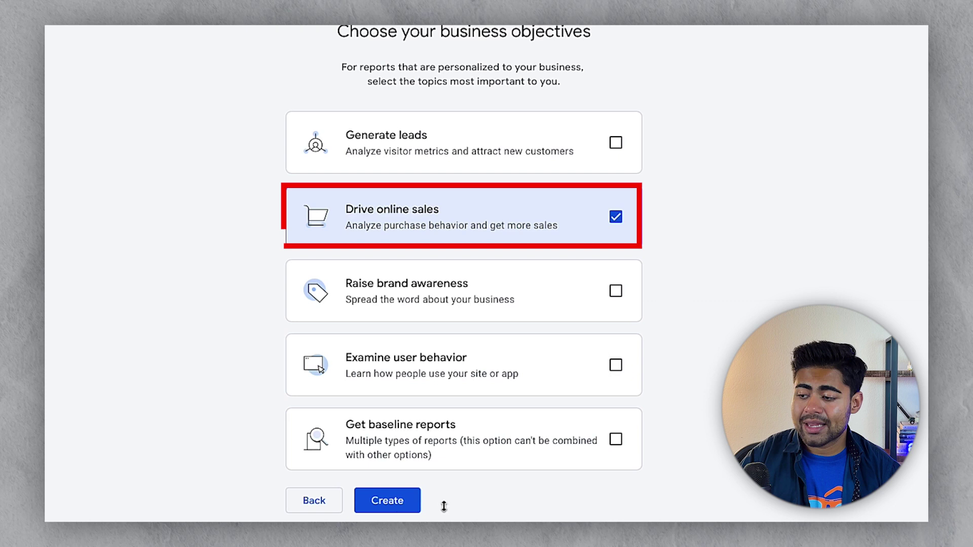
{"action": "left_click", "coordinate": [401, 503]}
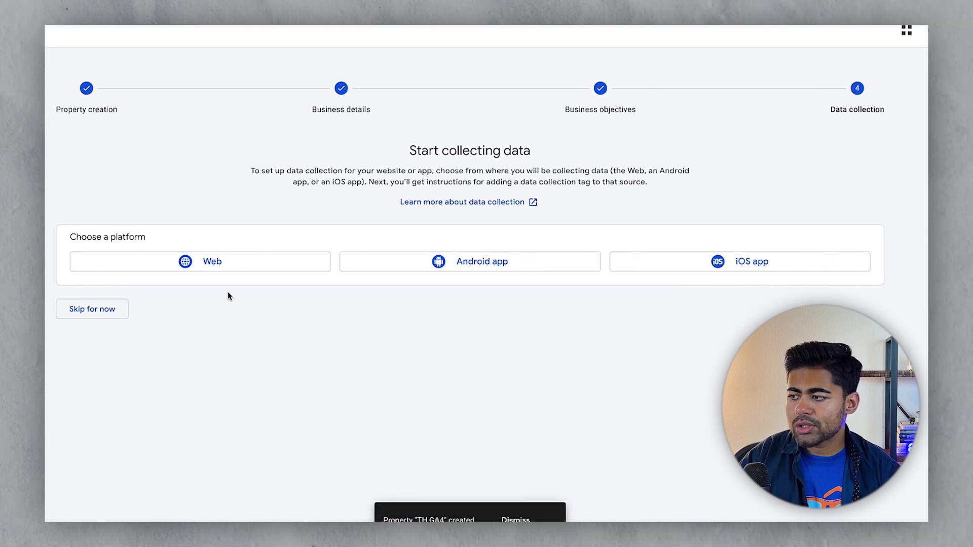
{"action": "triple_click", "coordinate": [462, 151]}
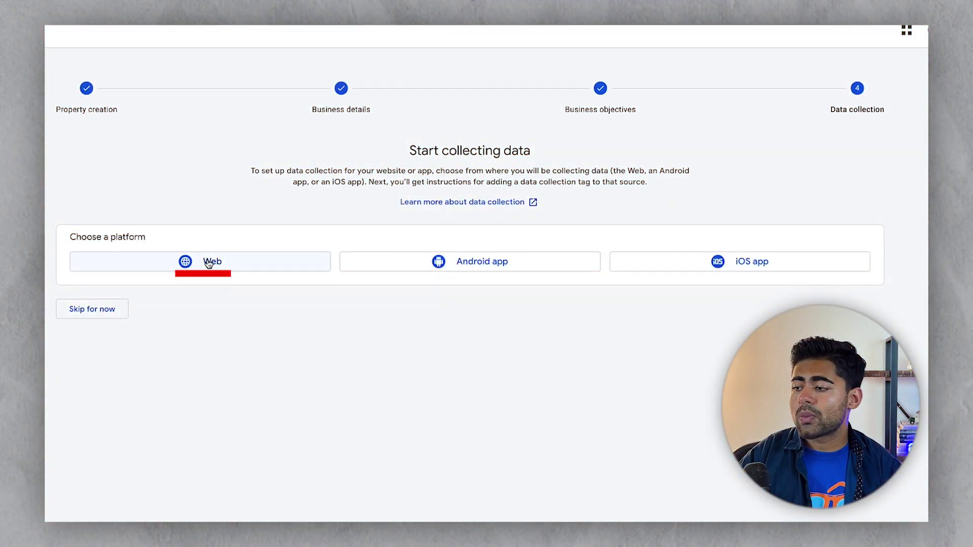
{"action": "left_click", "coordinate": [208, 263]}
Step: Paste timpanogoshiking.com as the website URL and 'Timpanogos Hiking' as the stream name
{"action": "left_click", "coordinate": [341, 127]}
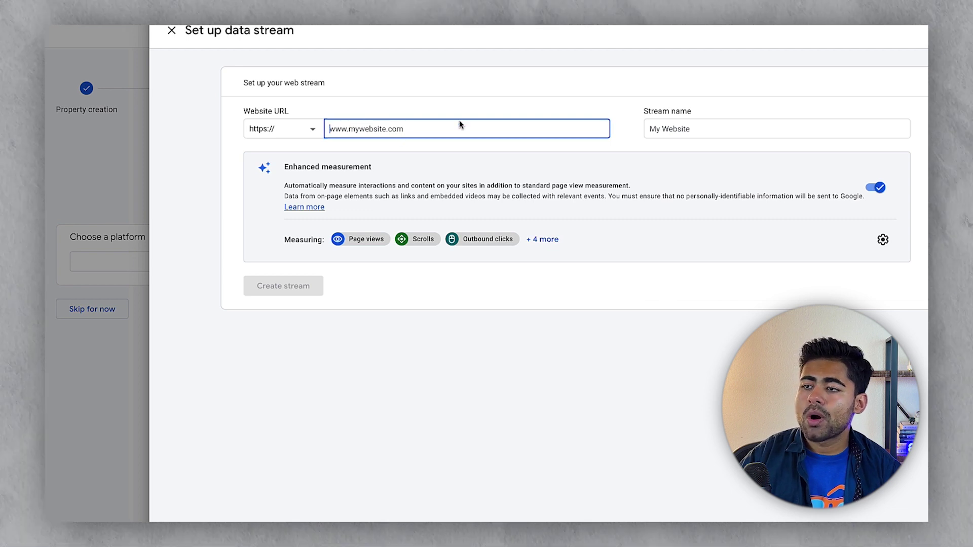
{"action": "key", "text": "ctrl+v"}
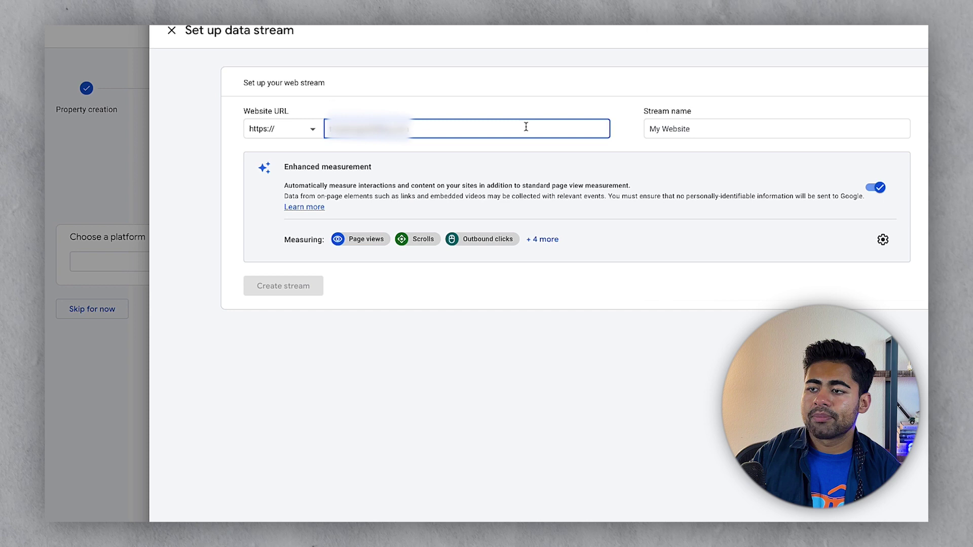
{"action": "left_click", "coordinate": [658, 127]}
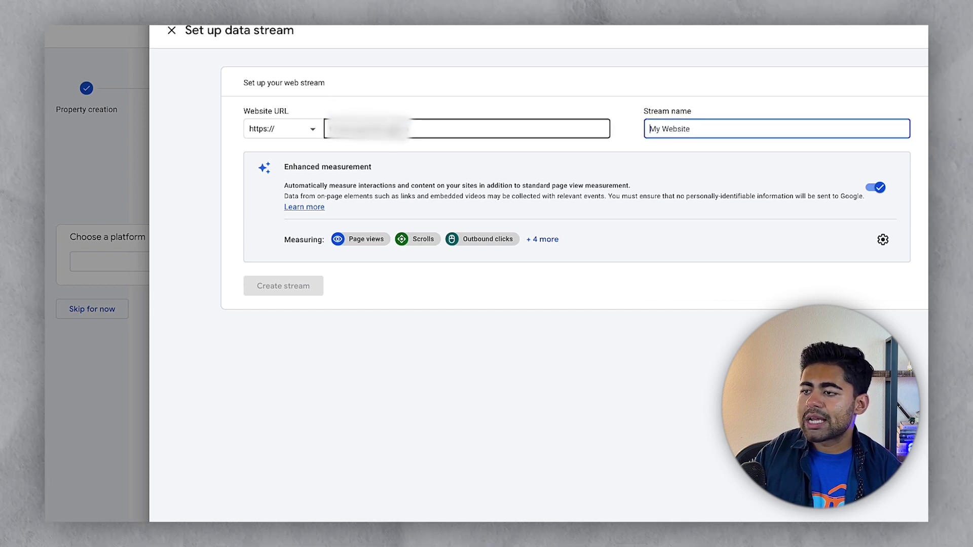
{"action": "left_click", "coordinate": [385, 129]}
{"action": "left_click", "coordinate": [651, 127]}
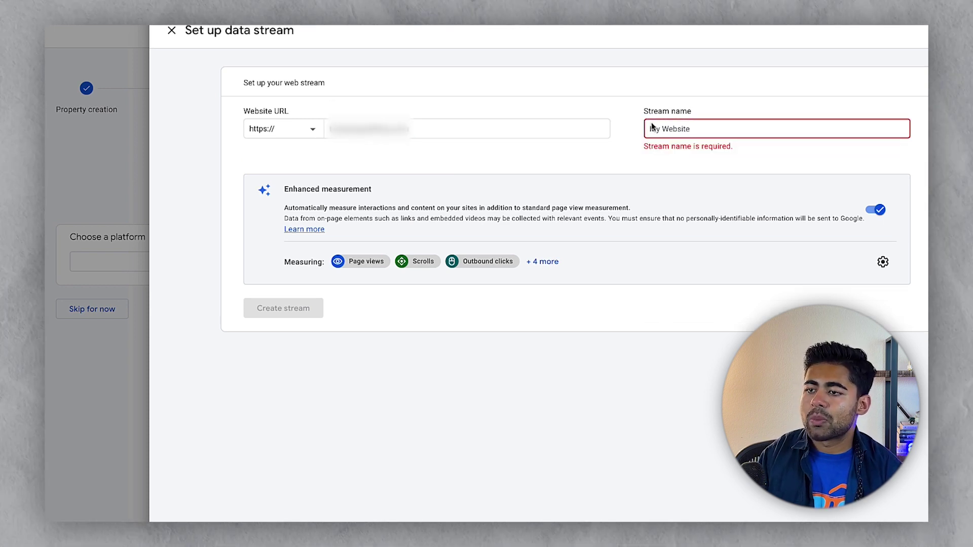
{"action": "key", "text": "ctrl+v"}
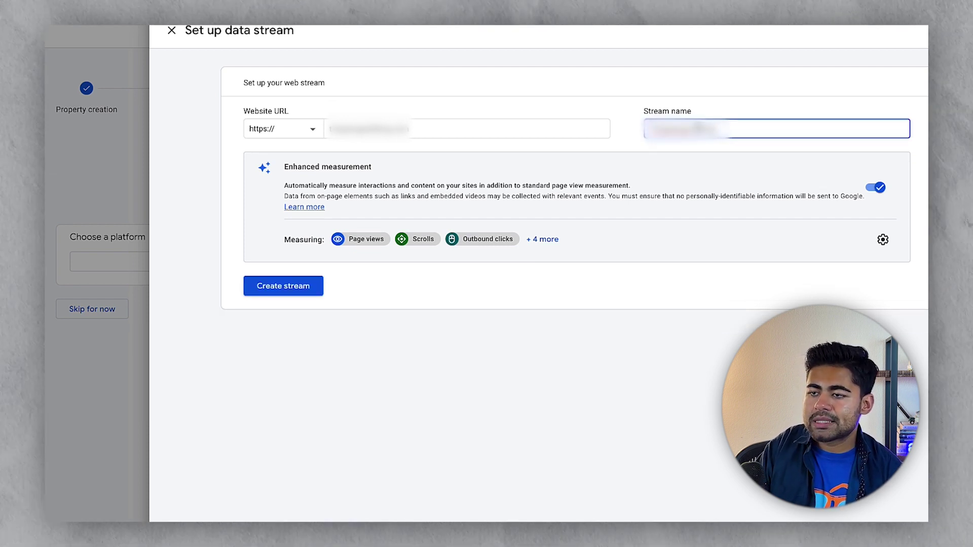
{"action": "left_click", "coordinate": [501, 280]}
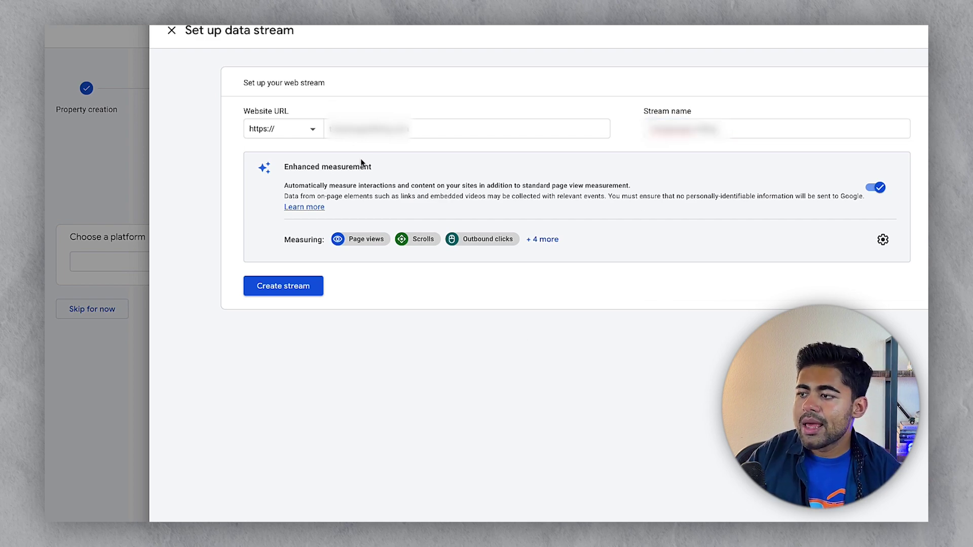
Step: Review all enhanced measurement events and create the web stream
{"action": "triple_click", "coordinate": [336, 168]}
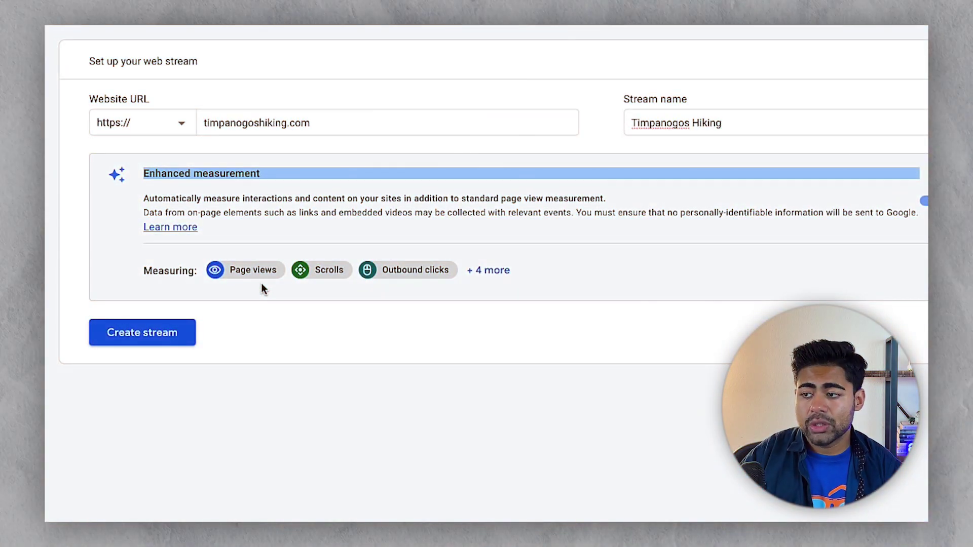
{"action": "left_click", "coordinate": [464, 271]}
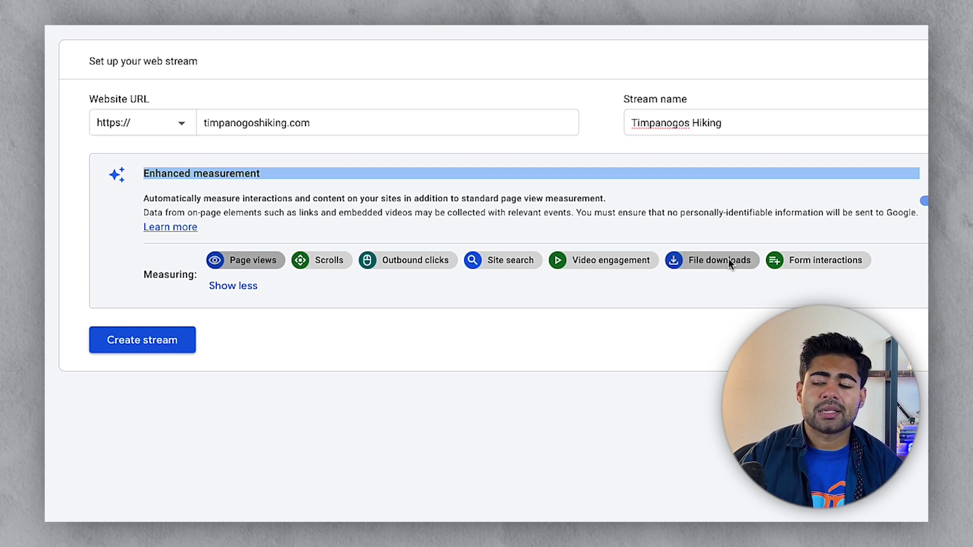
{"action": "left_click", "coordinate": [282, 333]}
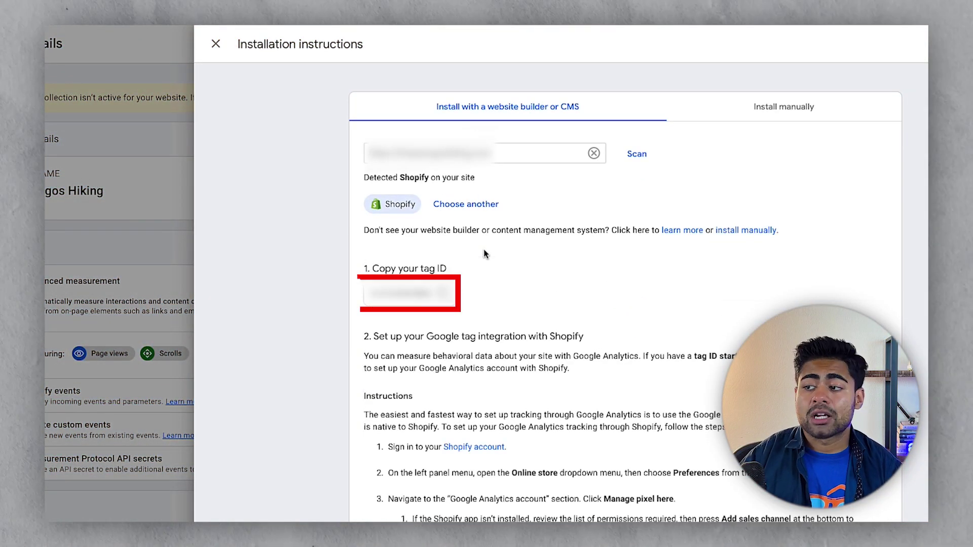
Step: Read through the Shopify installation instructions, then switch to the Shopify admin
{"action": "scroll", "coordinate": [547, 339], "scroll_direction": "down", "scroll_amount": 1}
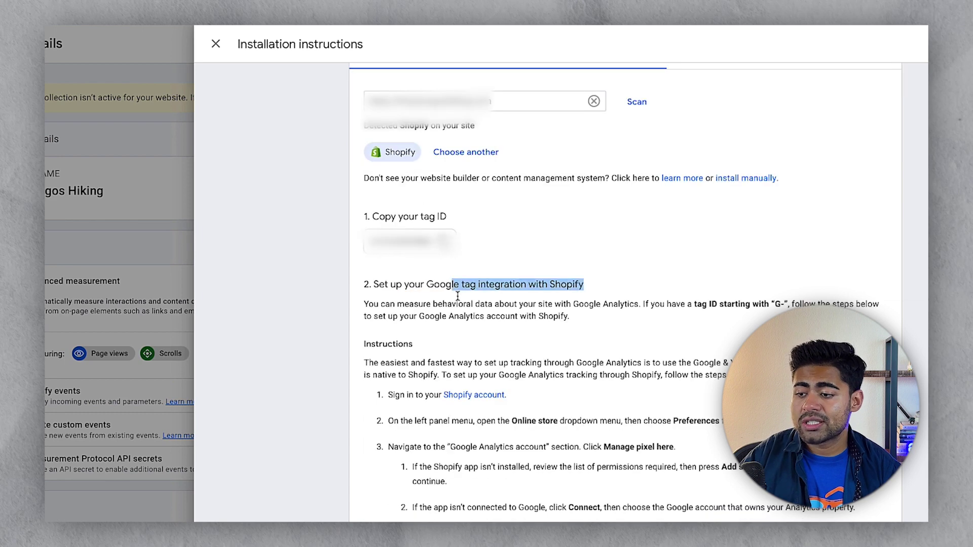
{"action": "left_click_drag", "start_coordinate": [457, 296], "coordinate": [659, 494]}
{"action": "left_click", "coordinate": [659, 494]}
{"action": "scroll", "coordinate": [612, 405], "scroll_direction": "down", "scroll_amount": 2}
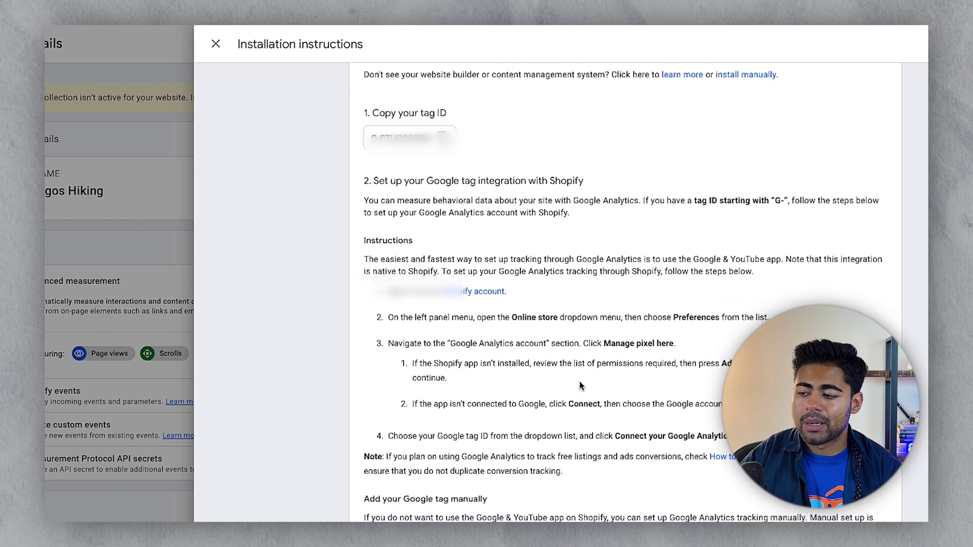
{"action": "scroll", "coordinate": [581, 386], "scroll_direction": "down", "scroll_amount": 4}
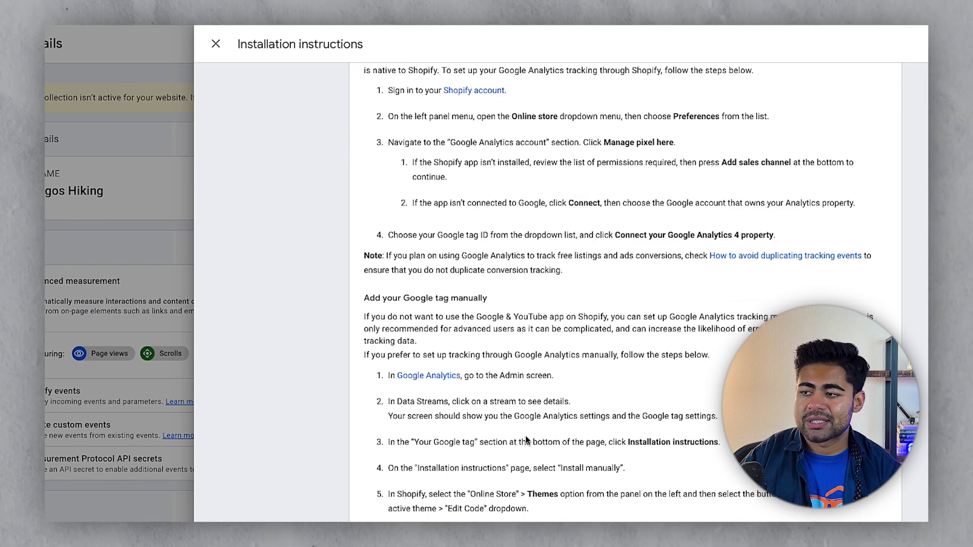
{"action": "scroll", "coordinate": [525, 440], "scroll_direction": "up", "scroll_amount": 7}
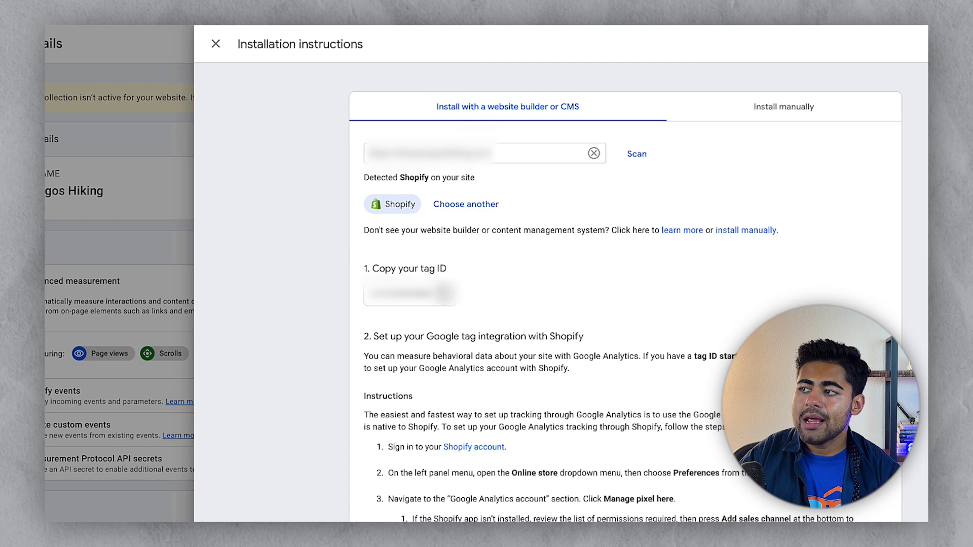
{"action": "left_click", "coordinate": [215, 25]}
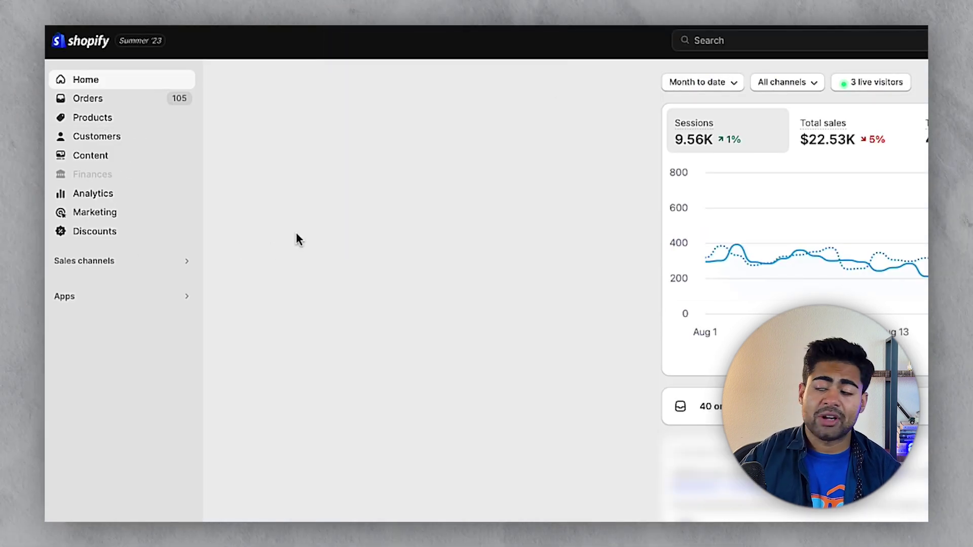
Step: Open Online Store preferences in Shopify and scroll down to the Google Analytics section
{"action": "left_click", "coordinate": [180, 262]}
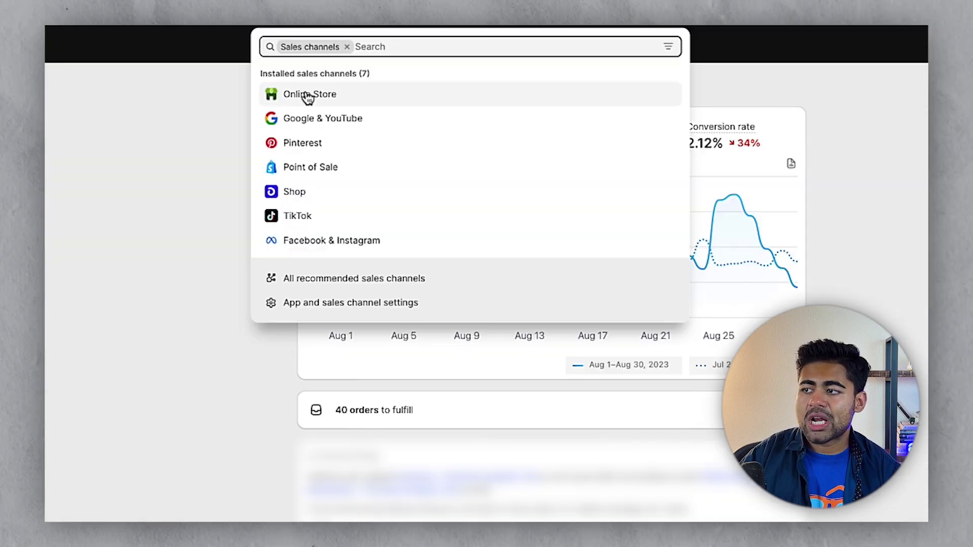
{"action": "left_click", "coordinate": [300, 97]}
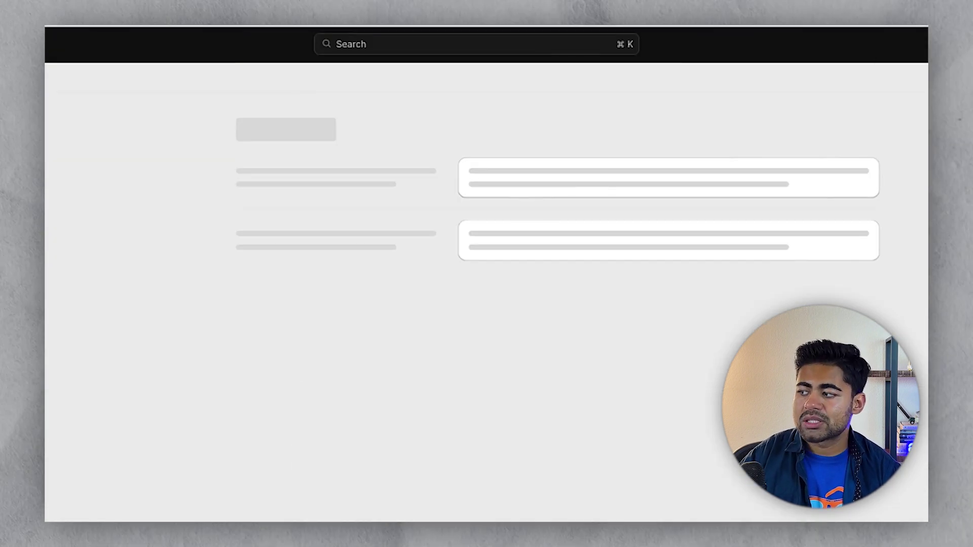
{"action": "left_click", "coordinate": [94, 326]}
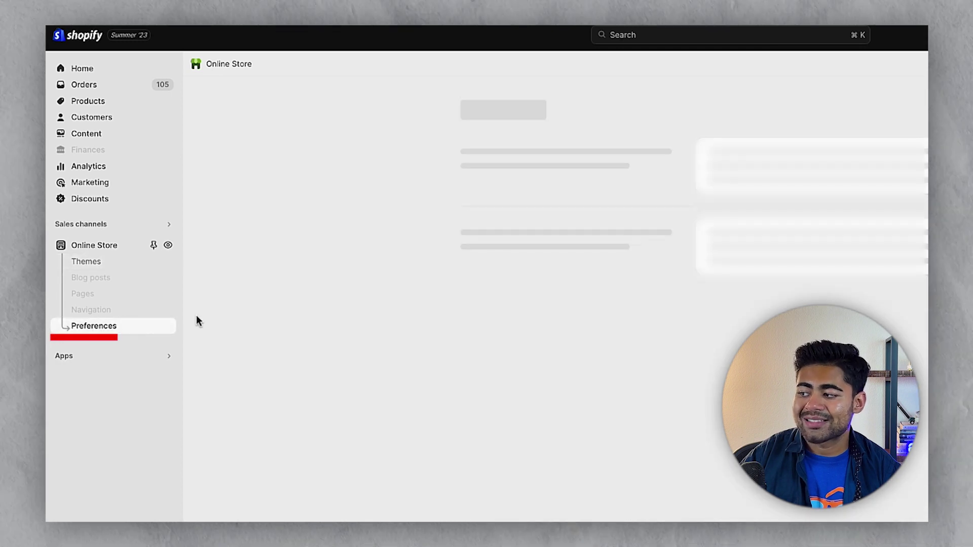
{"action": "scroll", "coordinate": [590, 321], "scroll_direction": "down", "scroll_amount": 5}
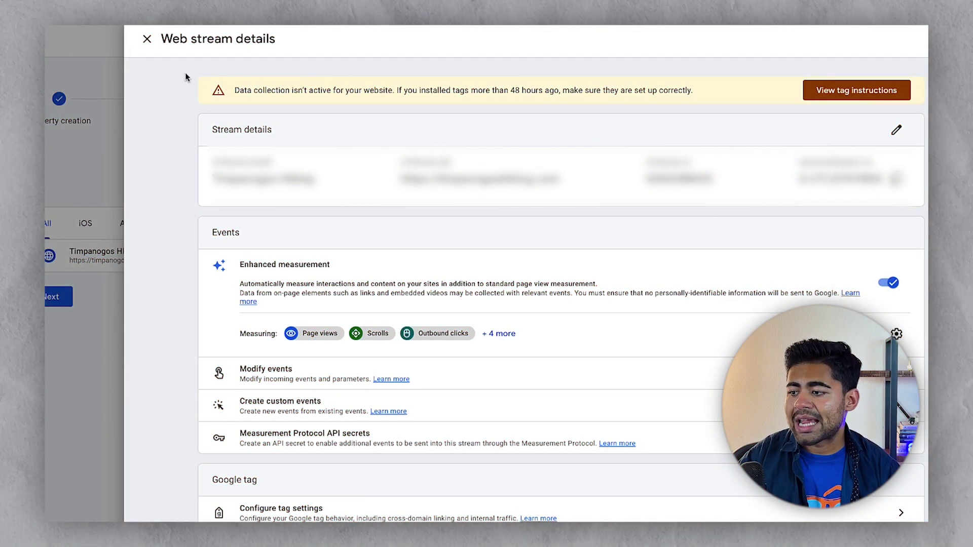
Step: Copy the web stream's Google tag snippet from the Install manually instructions
{"action": "left_click", "coordinate": [825, 91]}
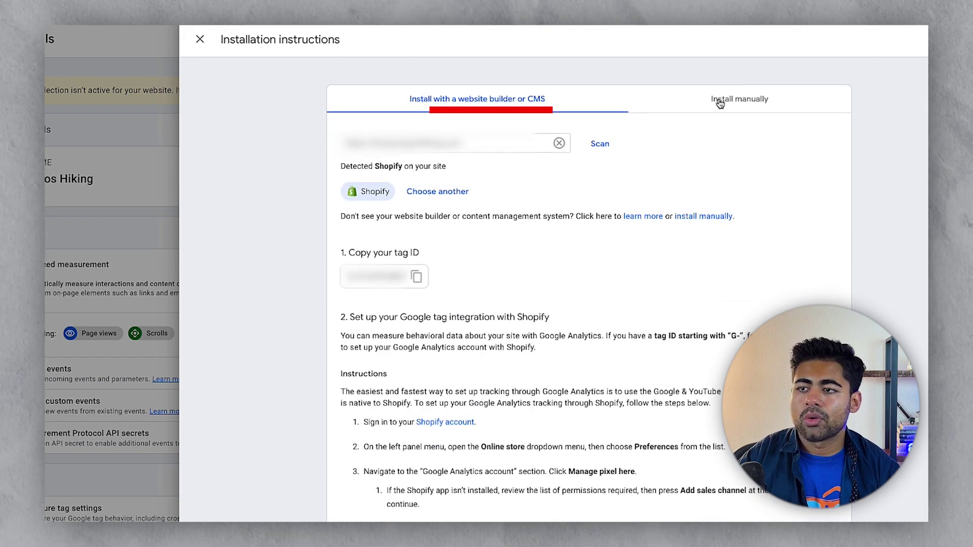
{"action": "left_click", "coordinate": [719, 101]}
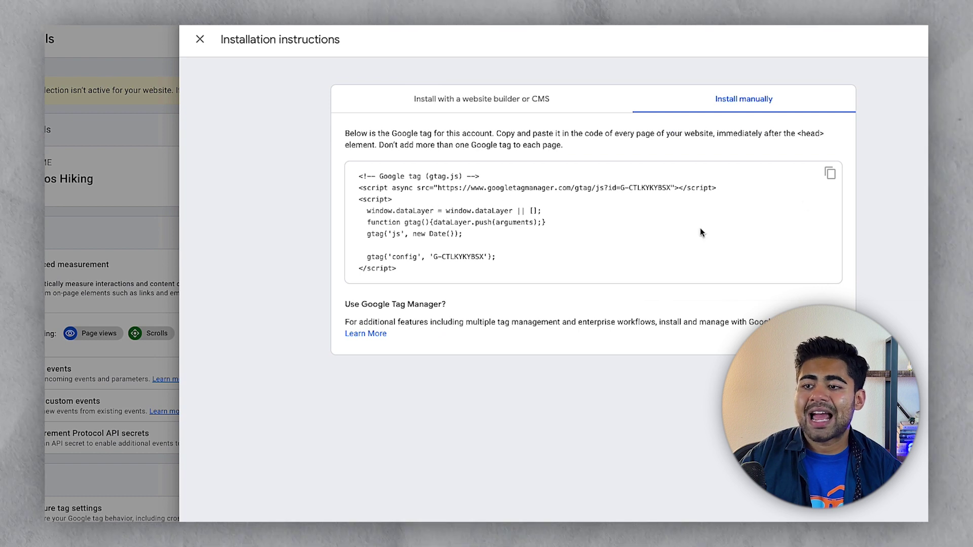
{"action": "left_click", "coordinate": [826, 172]}
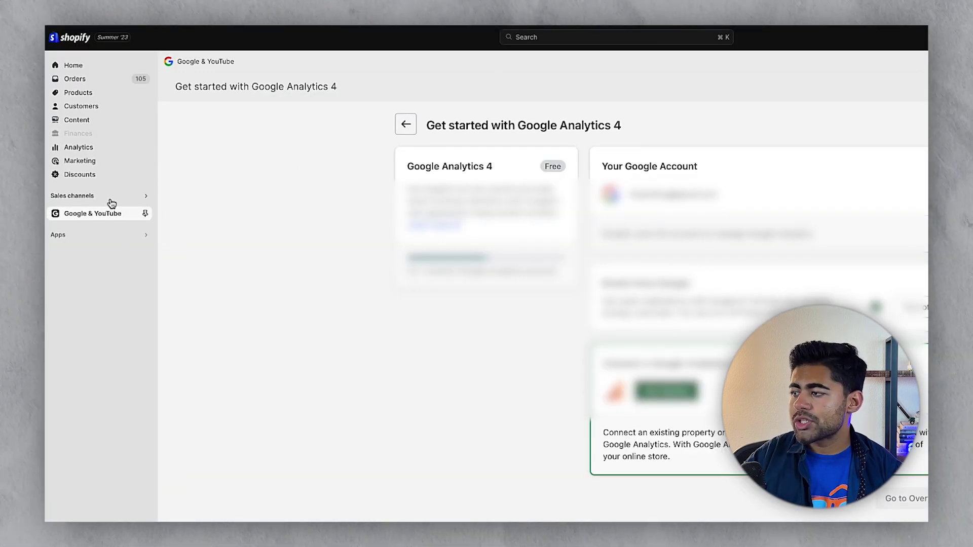
Step: Go to Online Store themes and open the Actions menu for the Copy of Debut theme
{"action": "left_click", "coordinate": [112, 200]}
{"action": "left_click", "coordinate": [509, 90]}
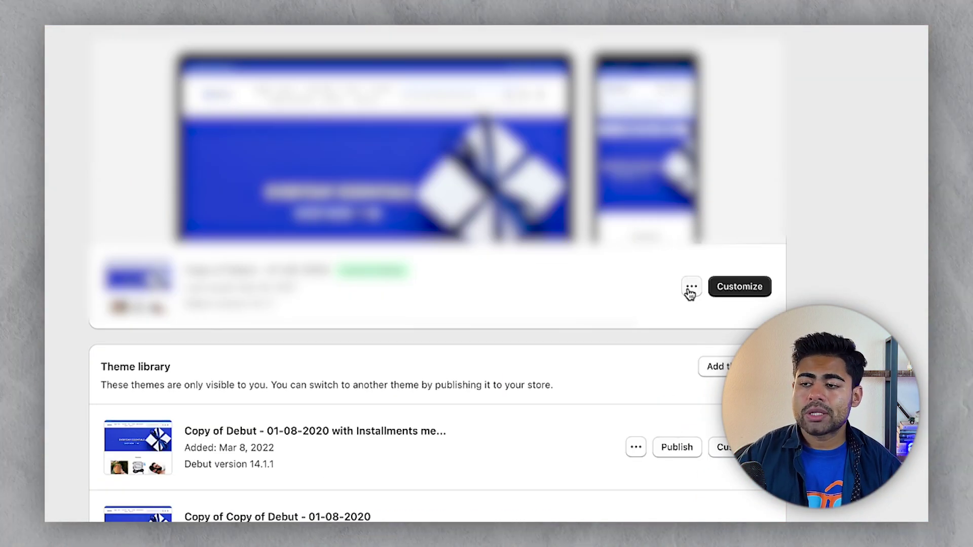
{"action": "left_click", "coordinate": [690, 293]}
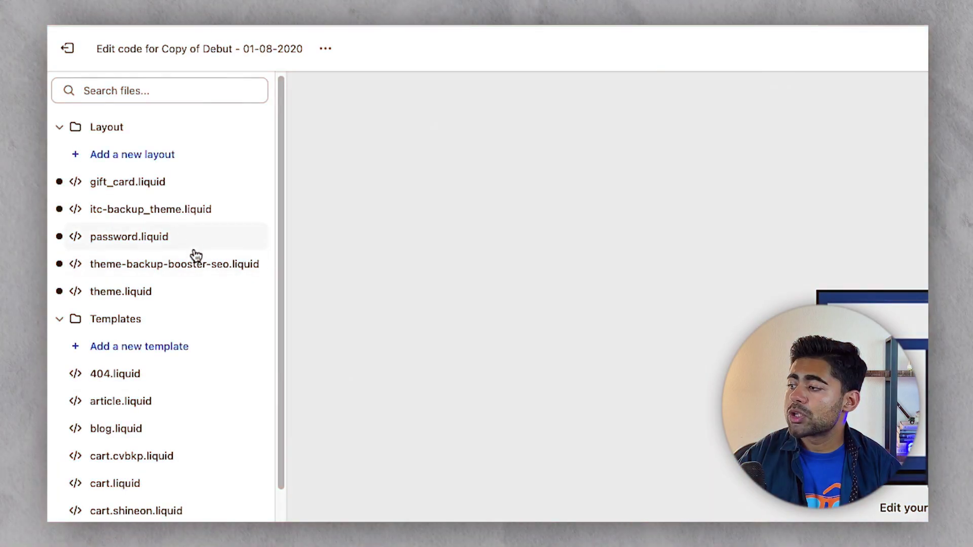
Step: Search the theme code files for 'theme' and open the theme.liquid layout file
{"action": "left_click", "coordinate": [145, 97]}
{"action": "type", "text": "theme"}
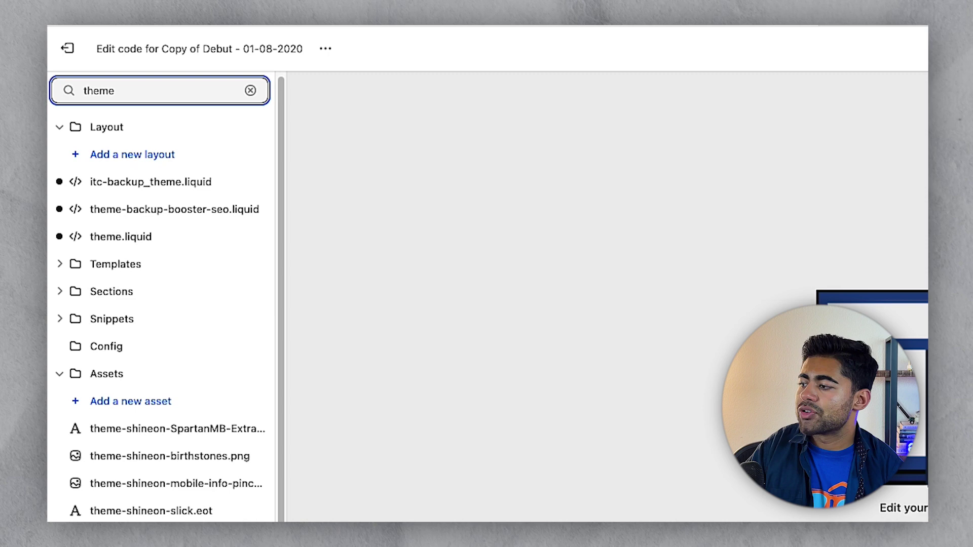
{"action": "left_click", "coordinate": [115, 246]}
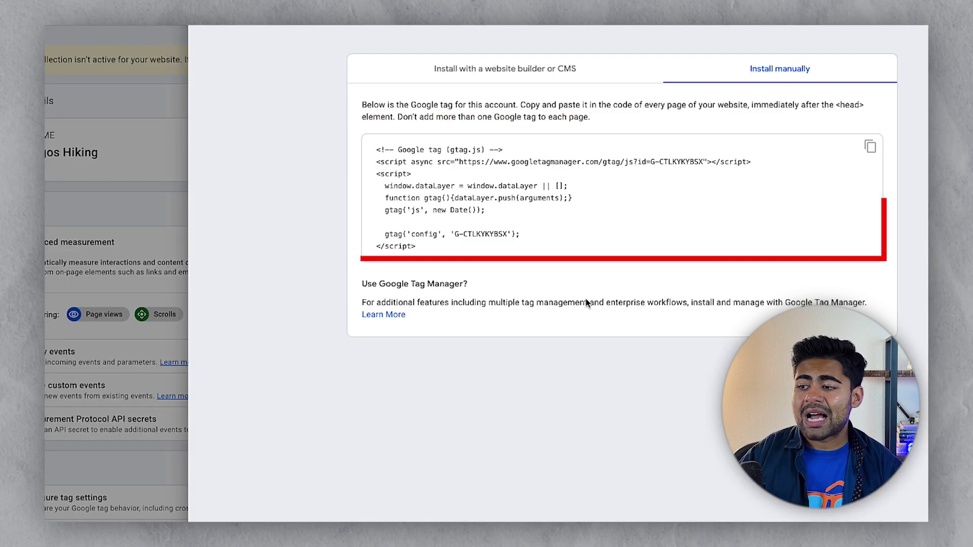
Step: Select the existing Google Analytics 4 gtag block and its script-loading line 7 to review them
{"action": "left_click_drag", "start_coordinate": [416, 247], "coordinate": [349, 162]}
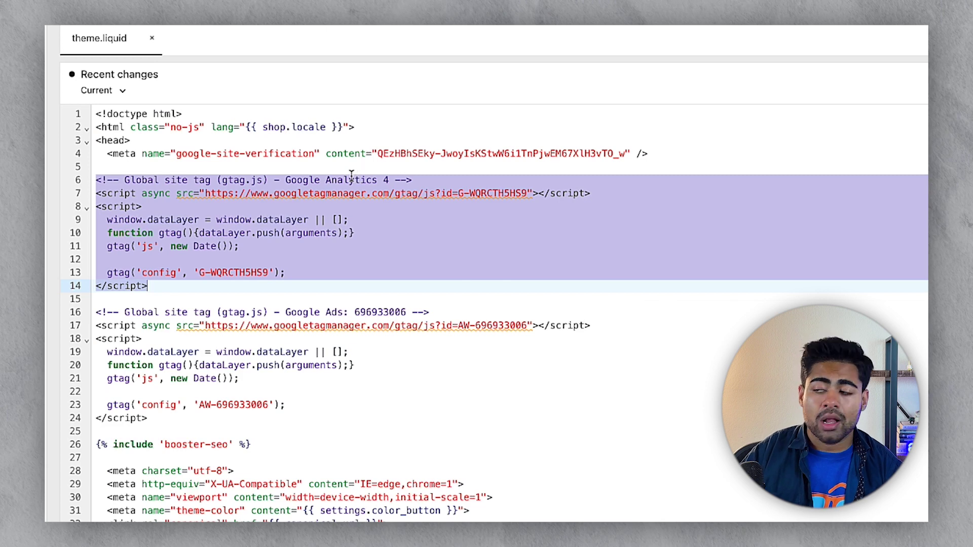
{"action": "left_click", "coordinate": [615, 26]}
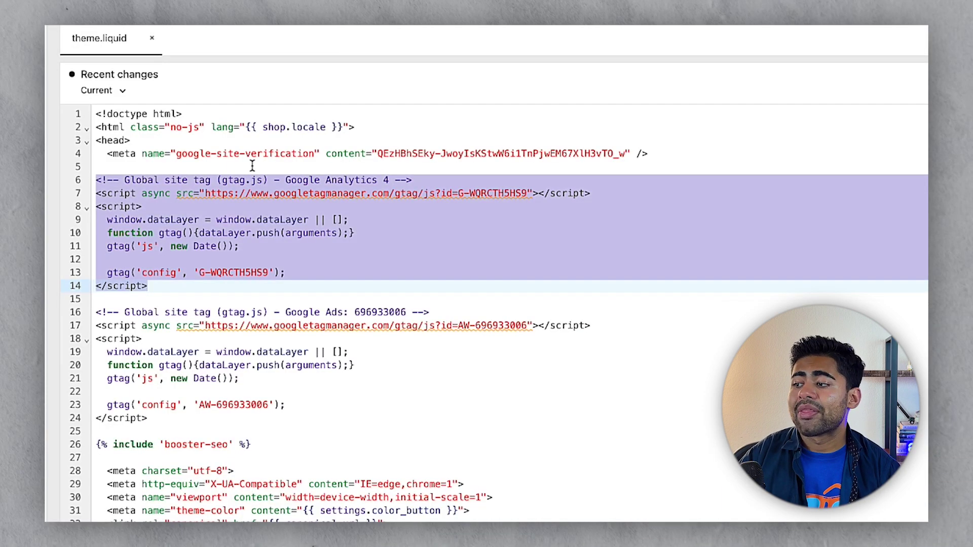
{"action": "left_click", "coordinate": [236, 258]}
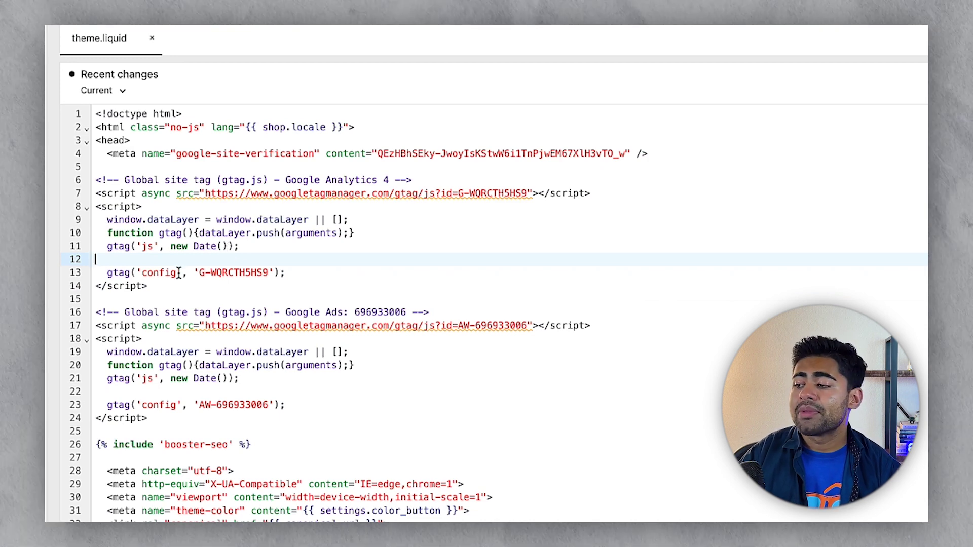
{"action": "left_click_drag", "start_coordinate": [174, 275], "coordinate": [94, 185]}
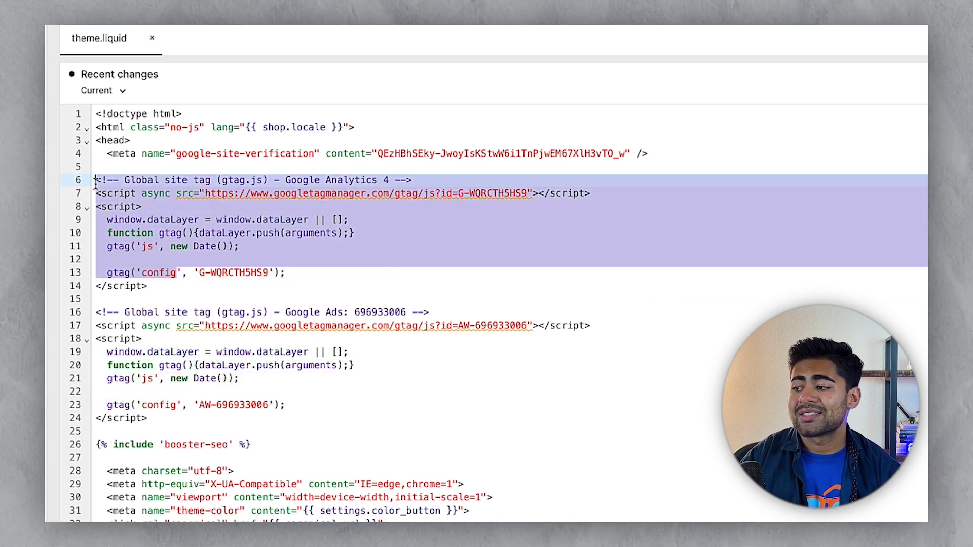
{"action": "triple_click", "coordinate": [119, 193]}
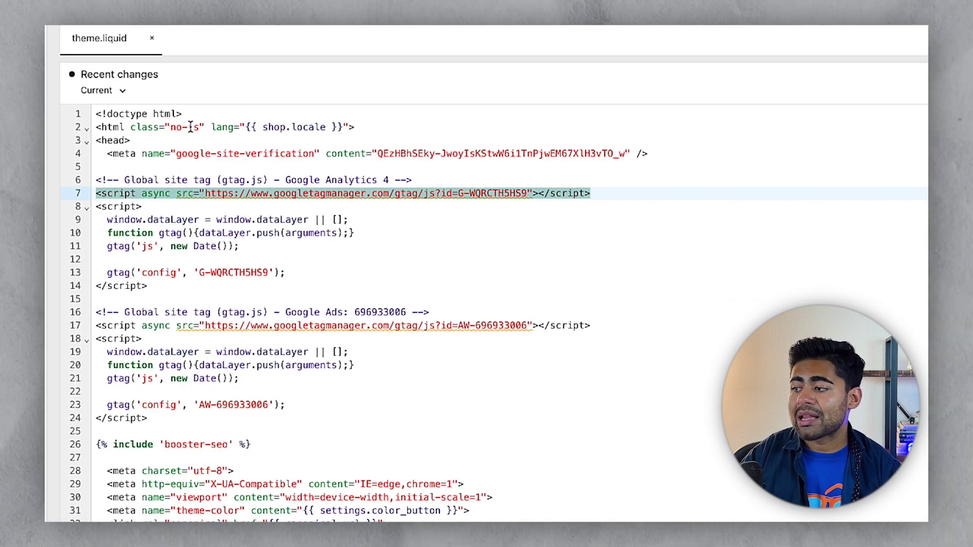
Step: Paste the G-CTLKYKYBSX Google tag on empty line 5 below <head>, then leave Shopify's code editor
{"action": "left_click", "coordinate": [120, 166]}
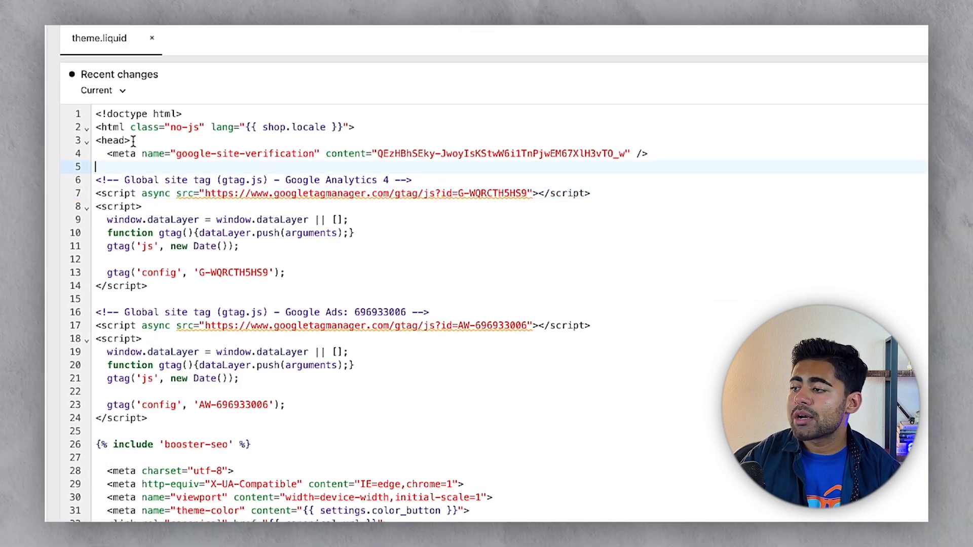
{"action": "left_click_drag", "start_coordinate": [132, 140], "coordinate": [96, 140]}
{"action": "triple_click", "coordinate": [108, 141]}
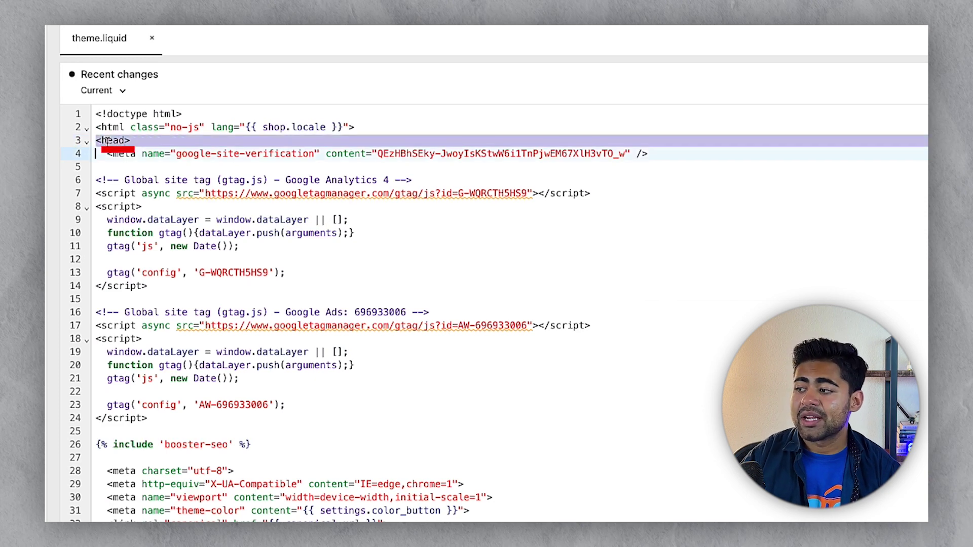
{"action": "left_click", "coordinate": [150, 142]}
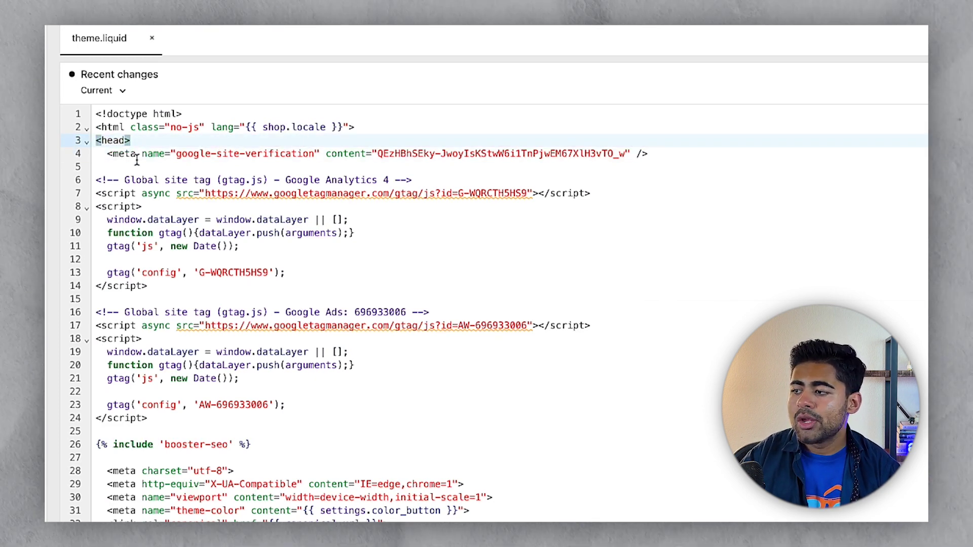
{"action": "left_click", "coordinate": [103, 155]}
{"action": "left_click_drag", "start_coordinate": [103, 154], "coordinate": [630, 154]}
{"action": "left_click", "coordinate": [374, 166]}
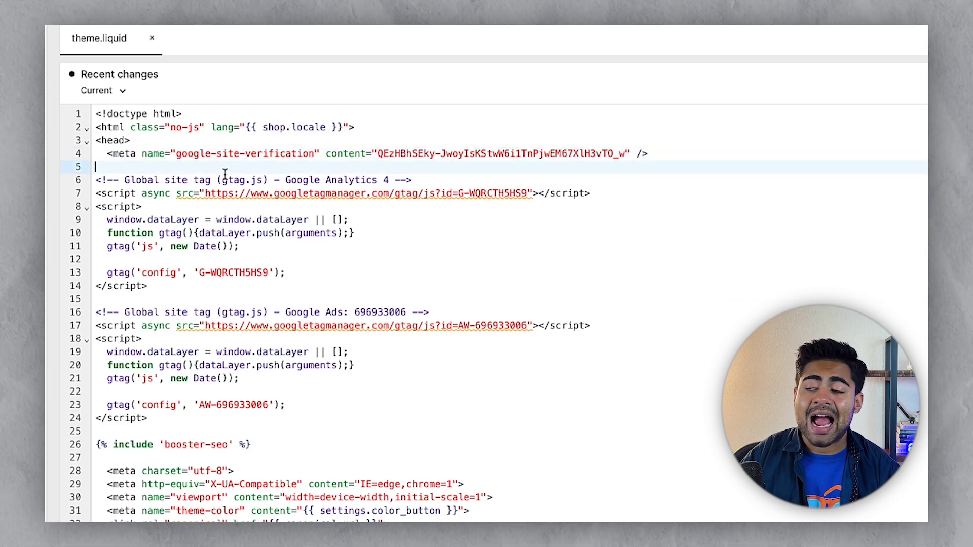
{"action": "key", "text": "ctrl+v"}
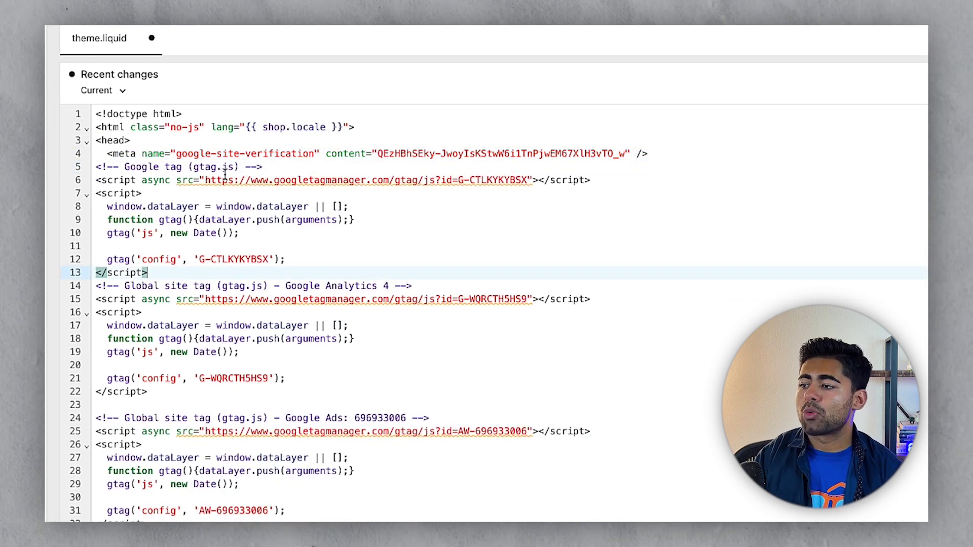
{"action": "left_click", "coordinate": [105, 173]}
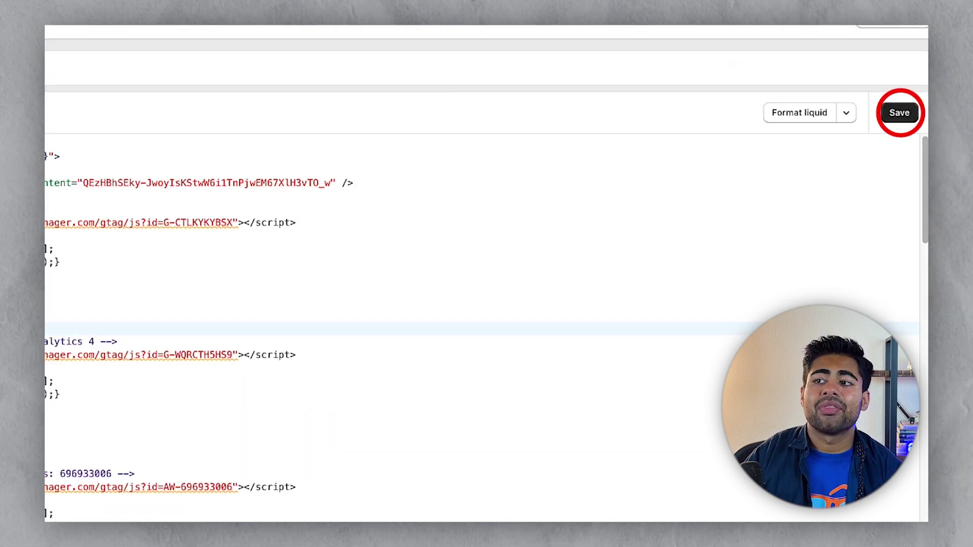
{"action": "key", "text": "super+r"}
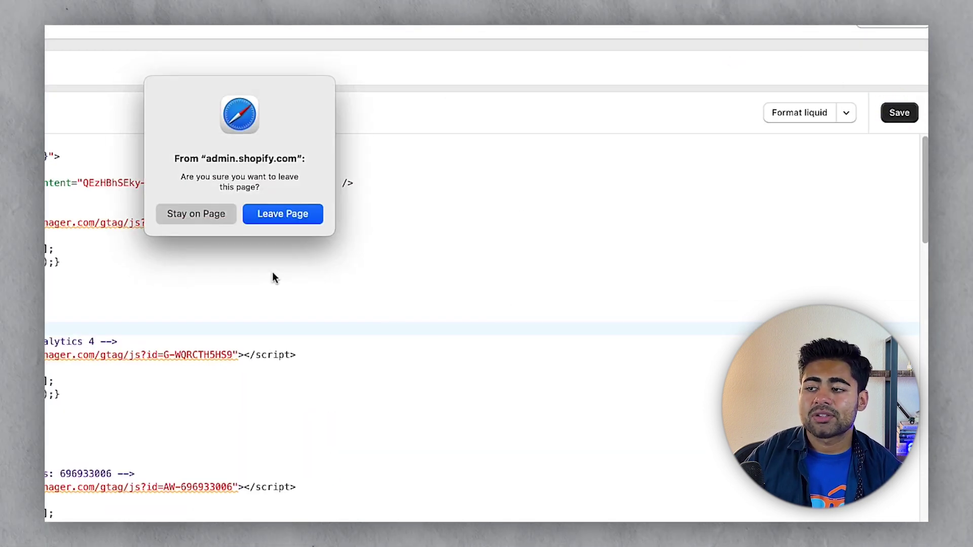
{"action": "left_click", "coordinate": [266, 208]}
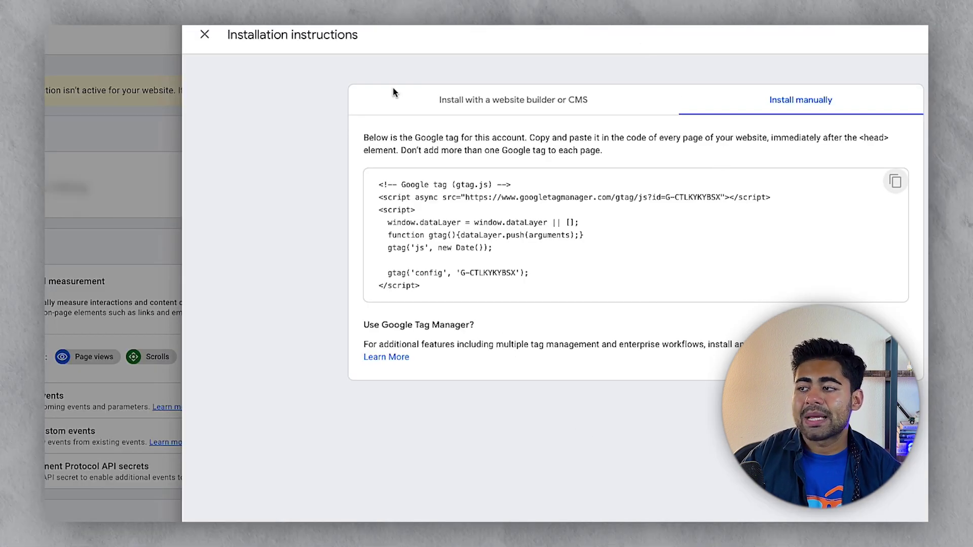
Step: Close the installation instructions and highlight the 'data collection isn't active' warning in Web stream details
{"action": "key", "text": "Escape"}
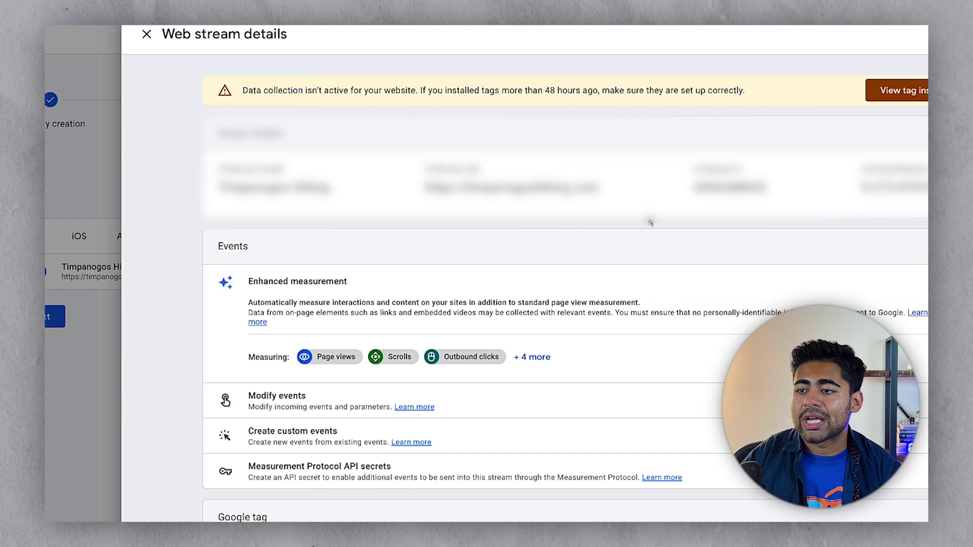
{"action": "scroll", "coordinate": [633, 238], "scroll_direction": "down", "scroll_amount": 1}
{"action": "scroll", "coordinate": [614, 258], "scroll_direction": "up", "scroll_amount": 1}
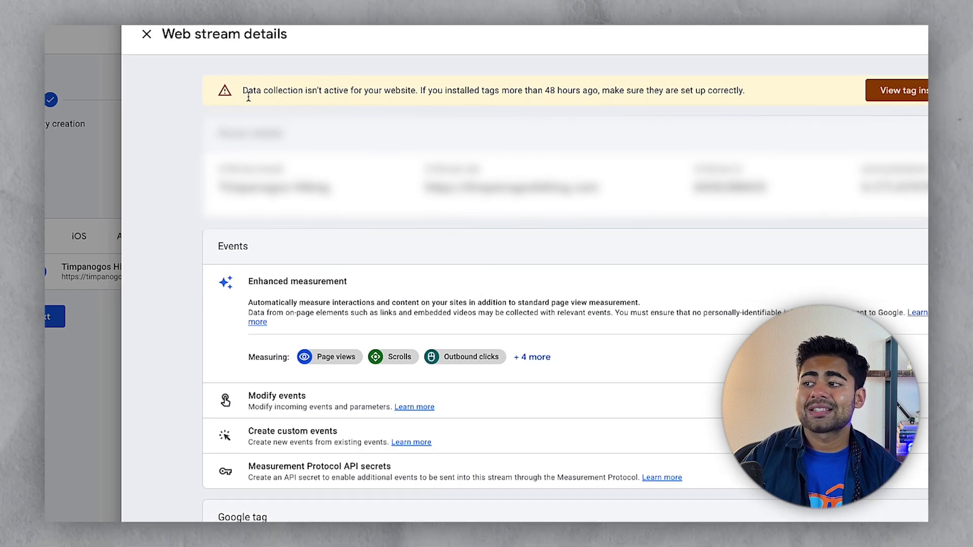
{"action": "left_click_drag", "start_coordinate": [236, 93], "coordinate": [350, 89]}
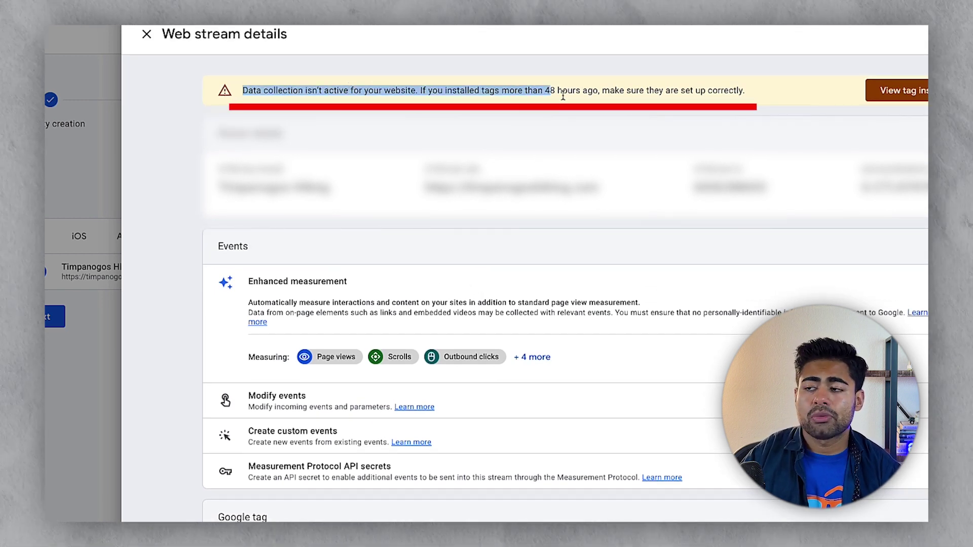
{"action": "triple_click", "coordinate": [671, 96]}
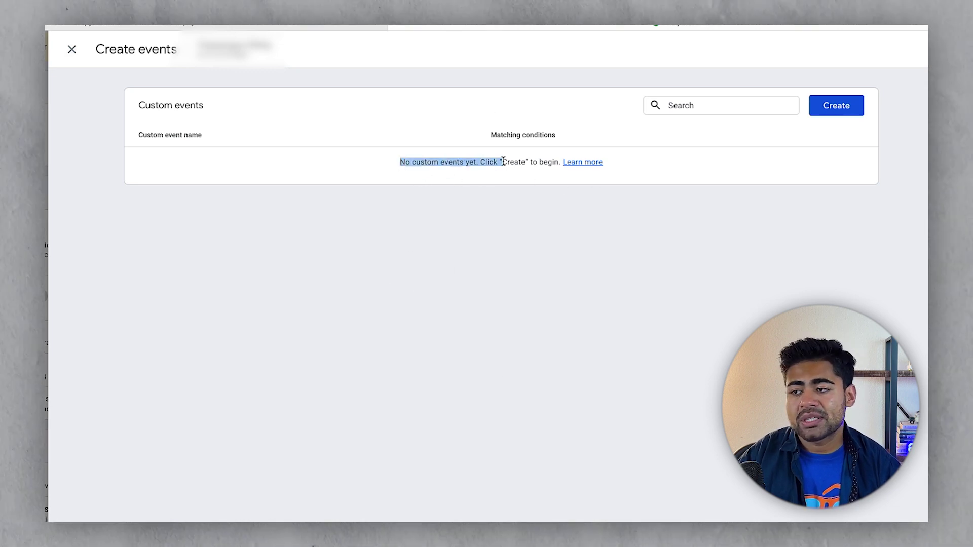
Step: Start a draft custom event named add_to_cart, then discard it without saving
{"action": "left_click", "coordinate": [836, 106]}
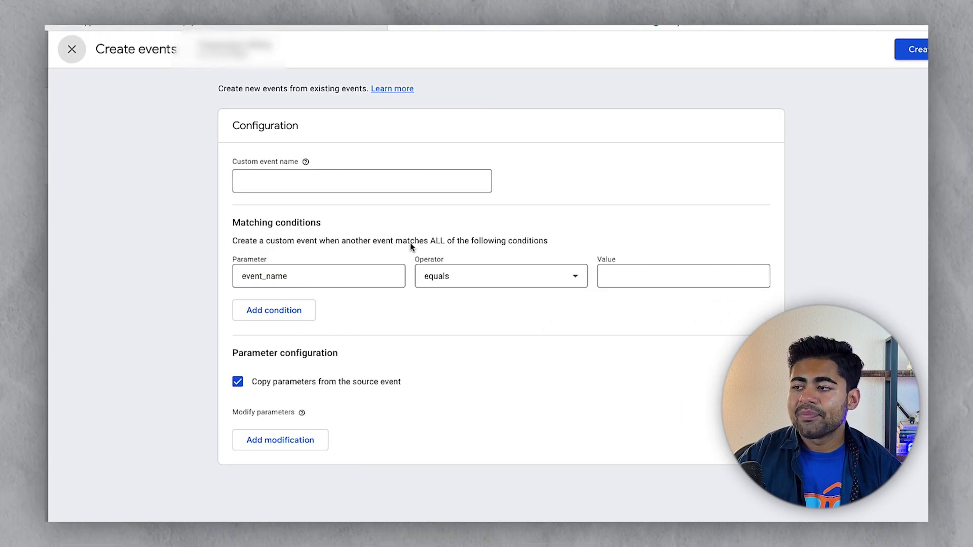
{"action": "left_click", "coordinate": [364, 189]}
{"action": "scroll", "coordinate": [435, 274], "scroll_direction": "down", "scroll_amount": 1}
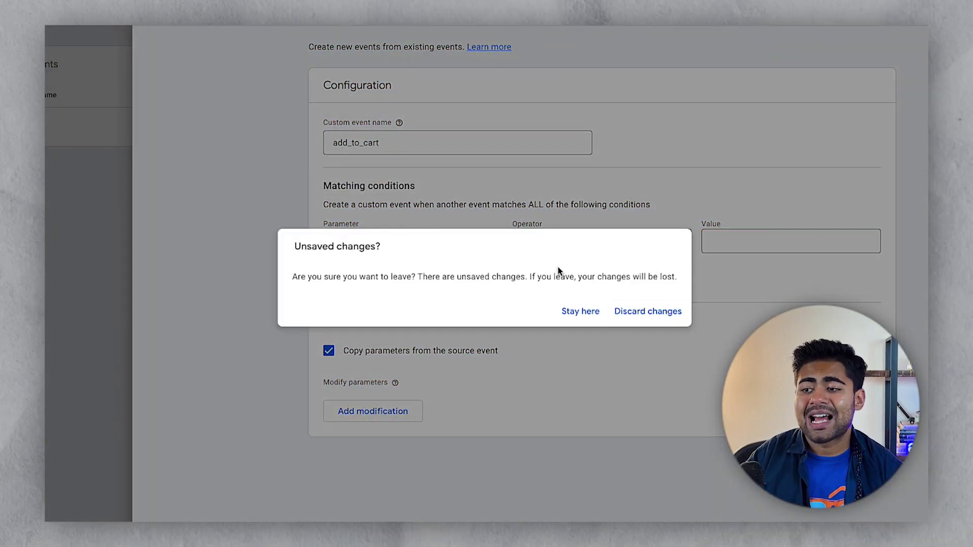
{"action": "left_click", "coordinate": [620, 320]}
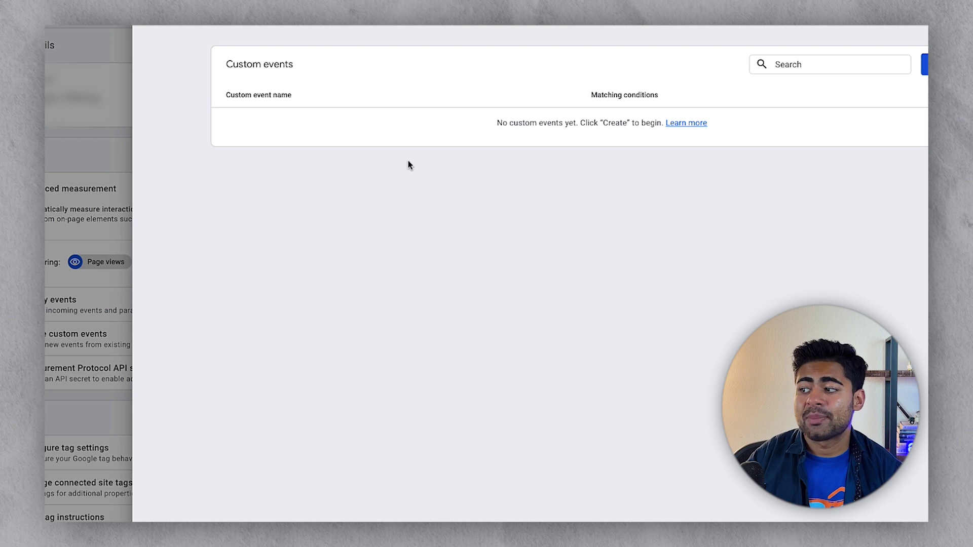